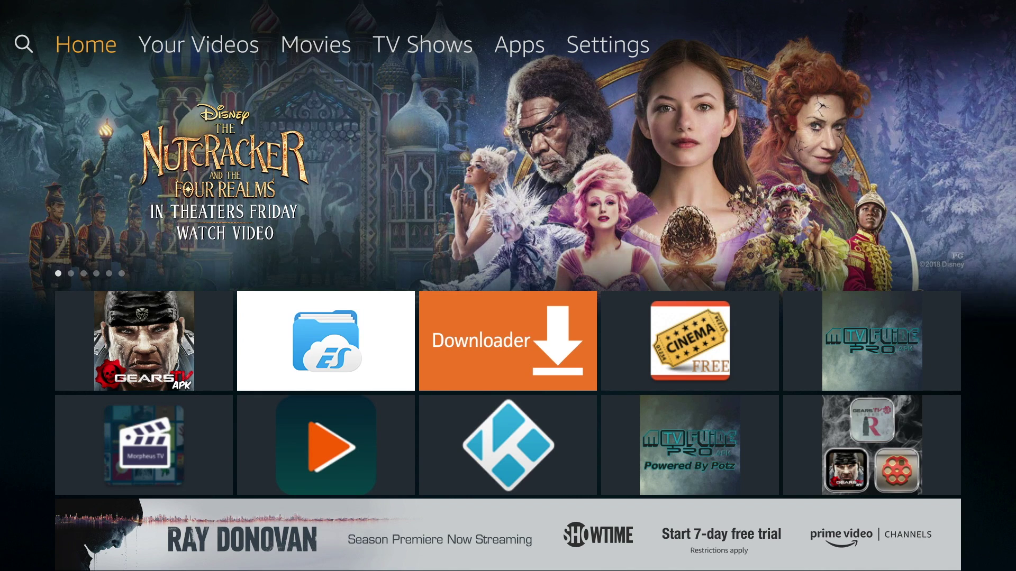
- Navigate Settings > Applications > Manage Installed Applications and scroll down to GearsTv
key("Right")
key("Right")
key("Right")
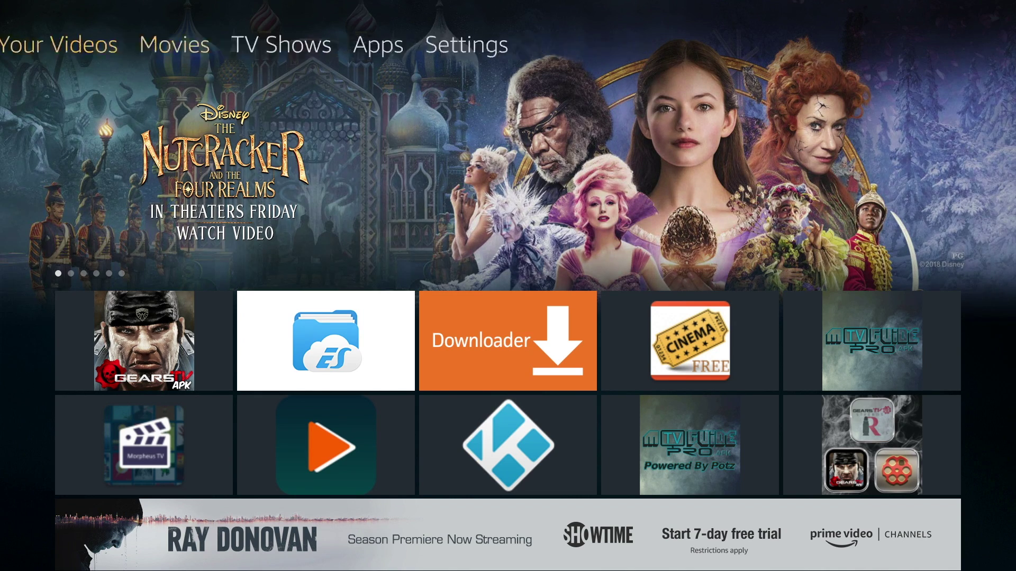
key("Down")
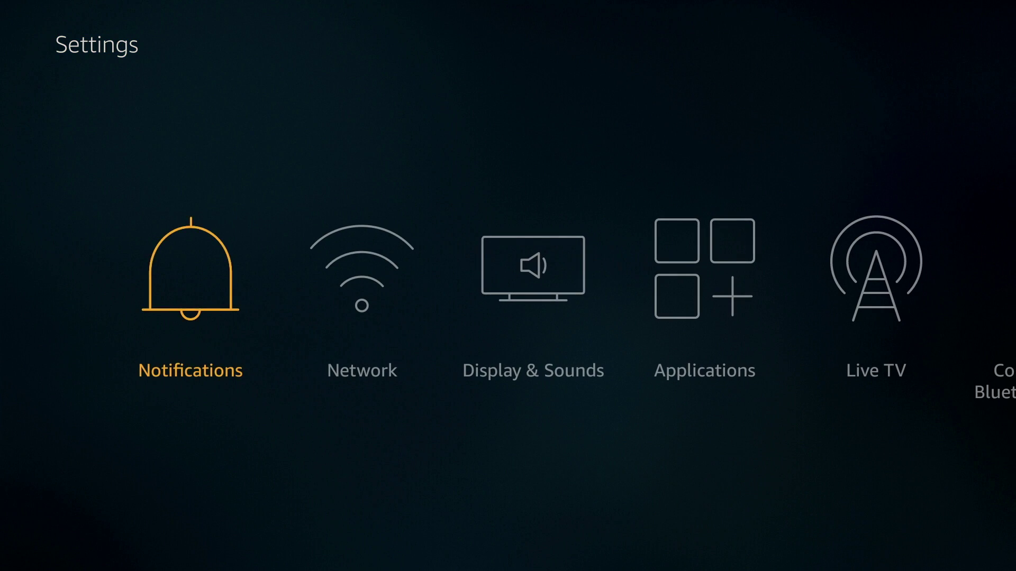
key("Right")
key("Right")
key("Right")
key("Left")
key("Return")
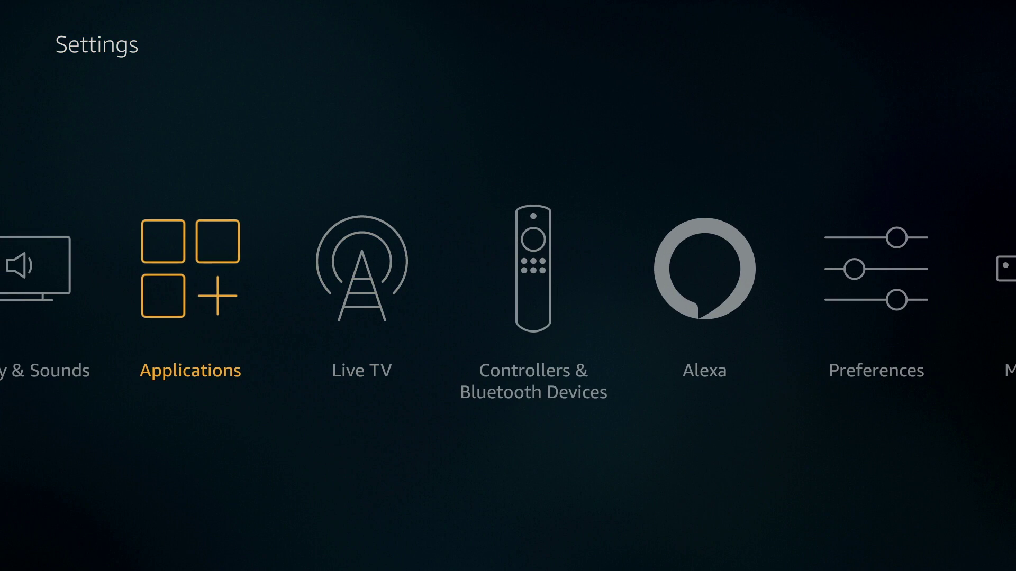
key("Down")
key("Down")
key("Down")
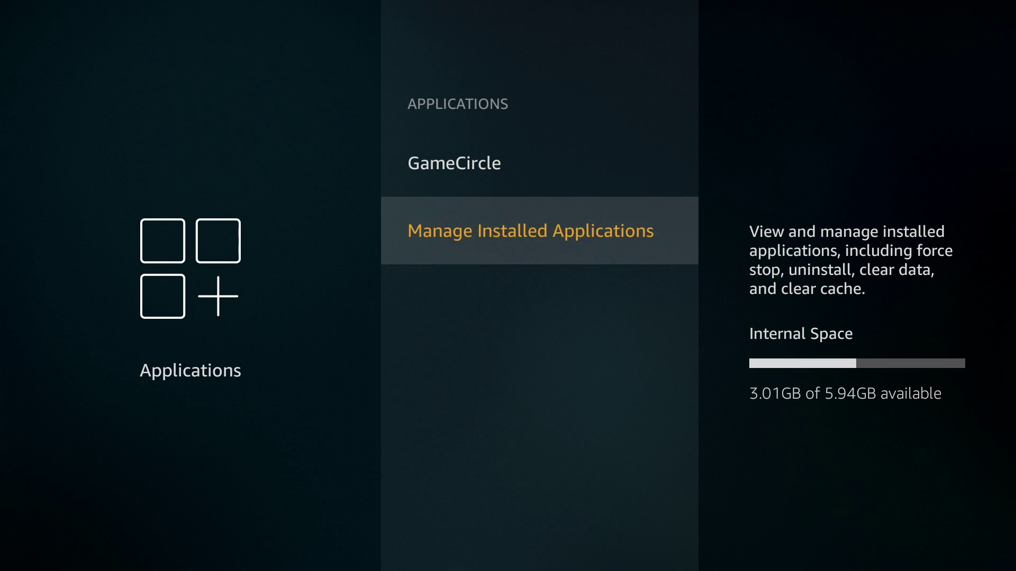
key("Return")
key("Down")
key("Down")
key("Down")
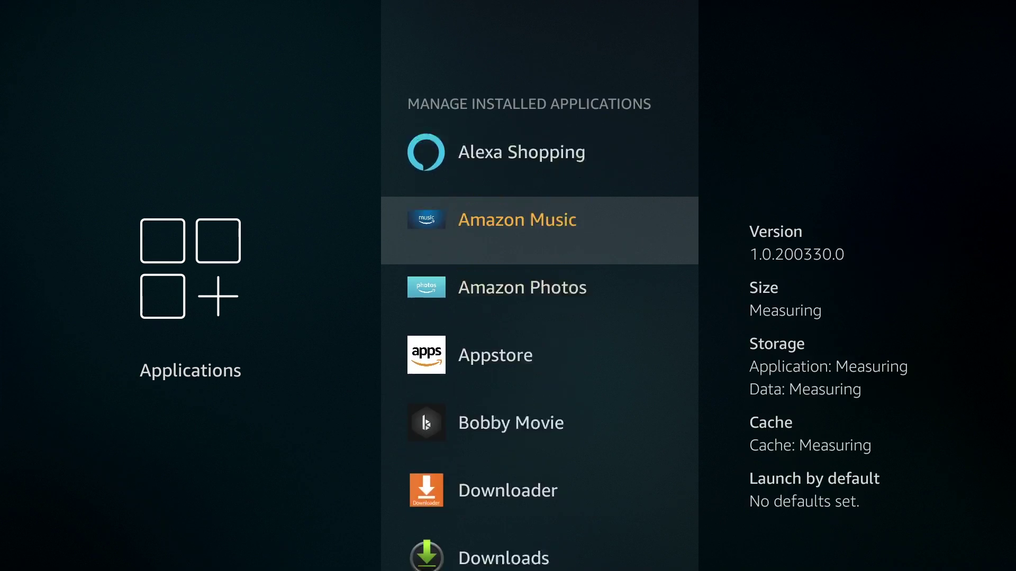
key("Down")
key("Down")
key("Down")
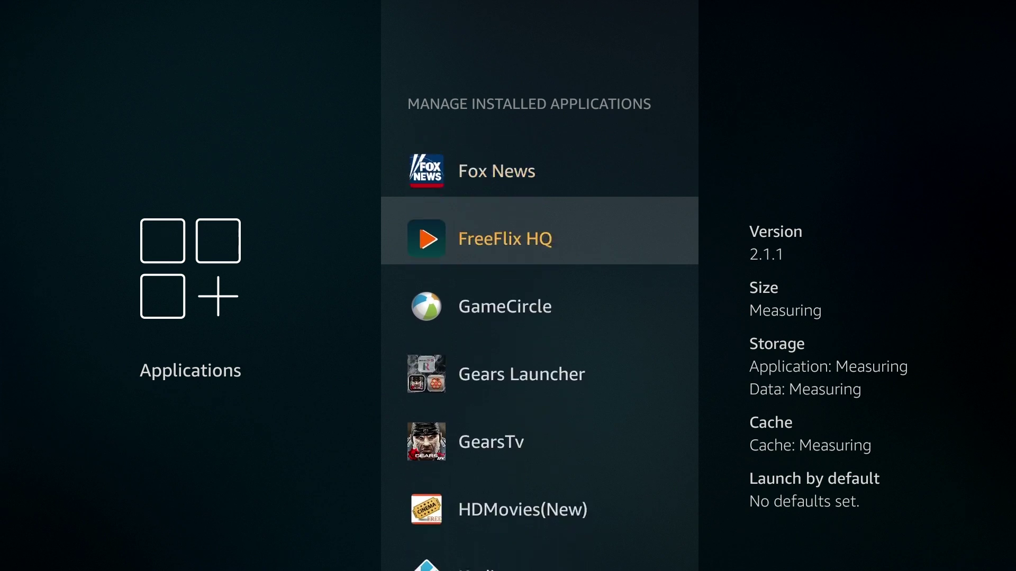
- Clear GearsTv's data from its management page and confirm the deletion
key("Return")
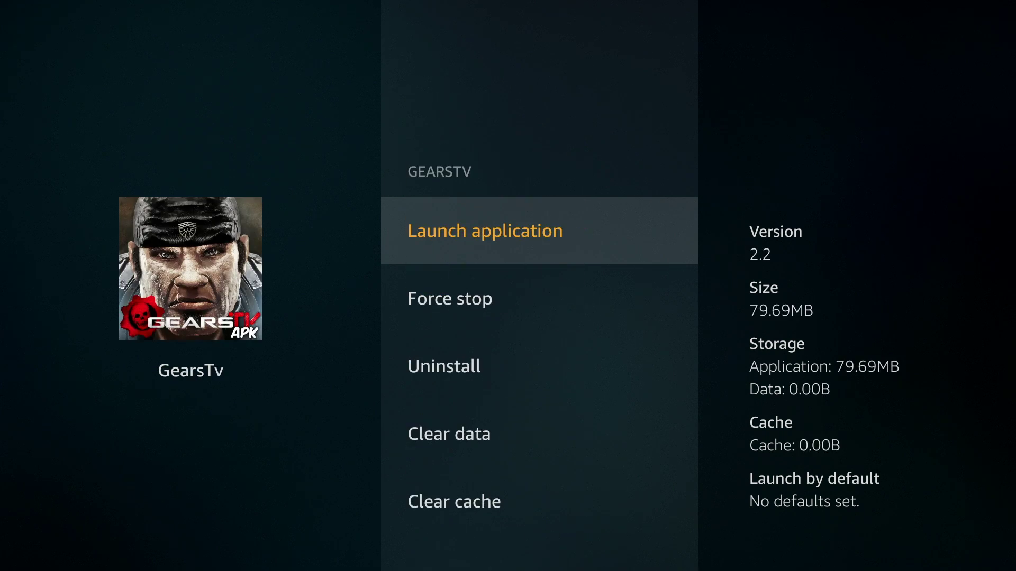
key("Down")
key("Down")
key("Down")
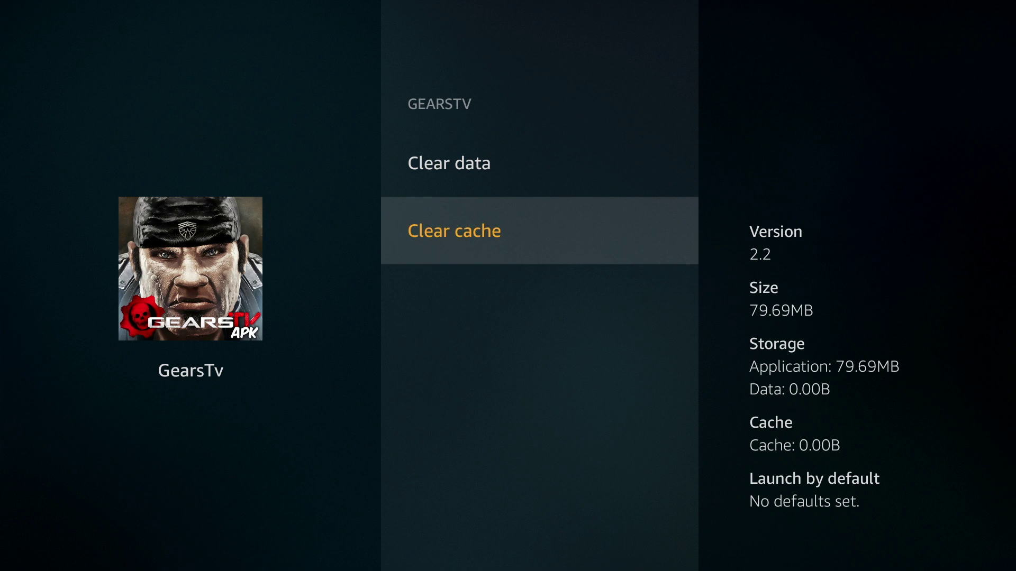
key("Up")
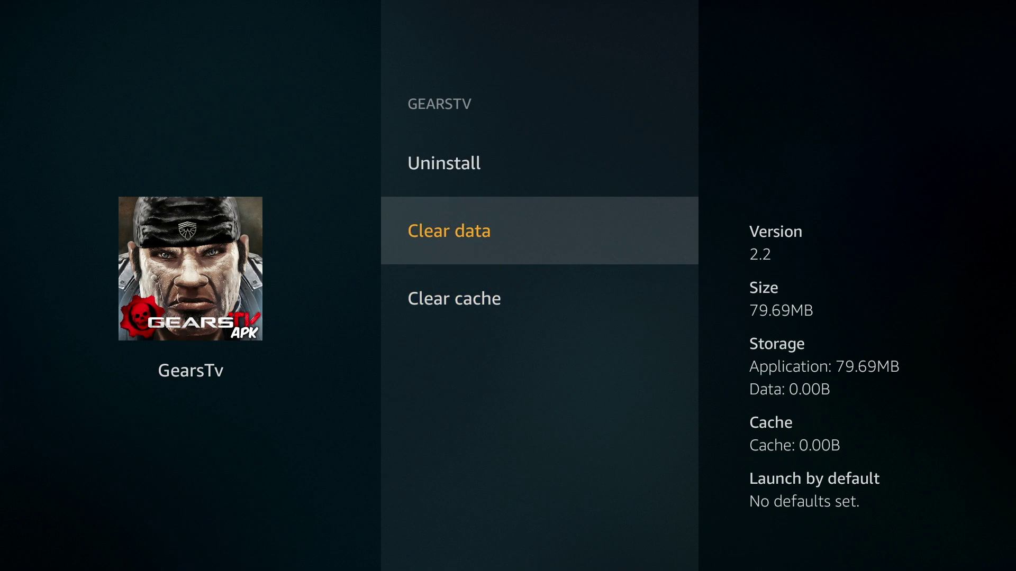
key("Return")
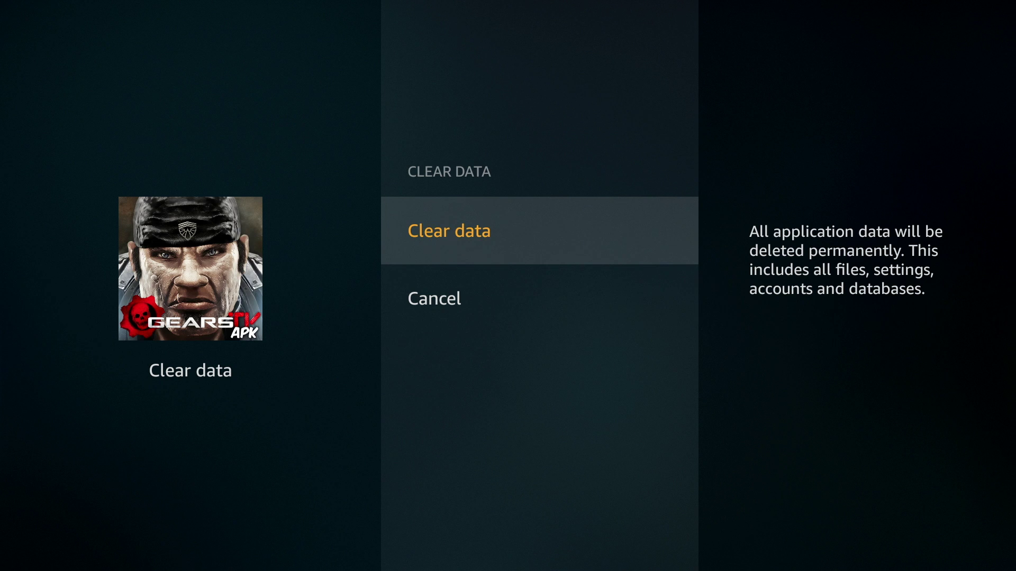
key("Return")
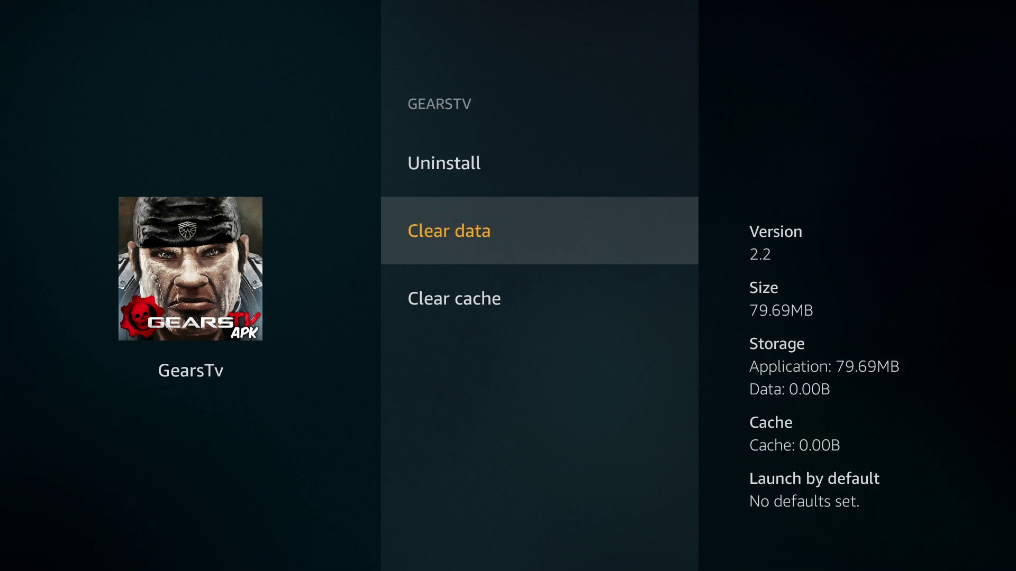
- Uninstall GearsTv, confirm, and leave the installed apps list
key("Up")
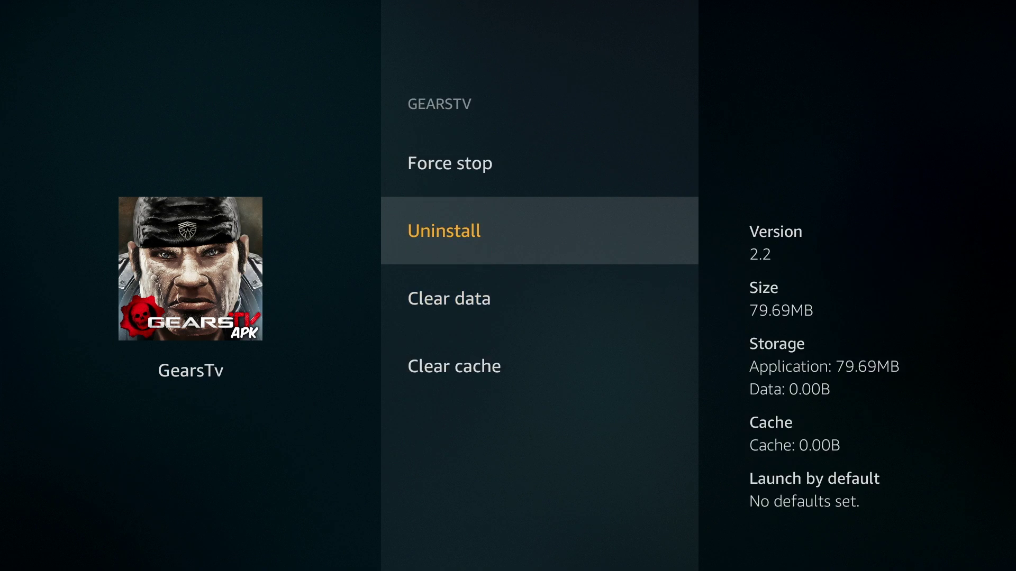
key("Return")
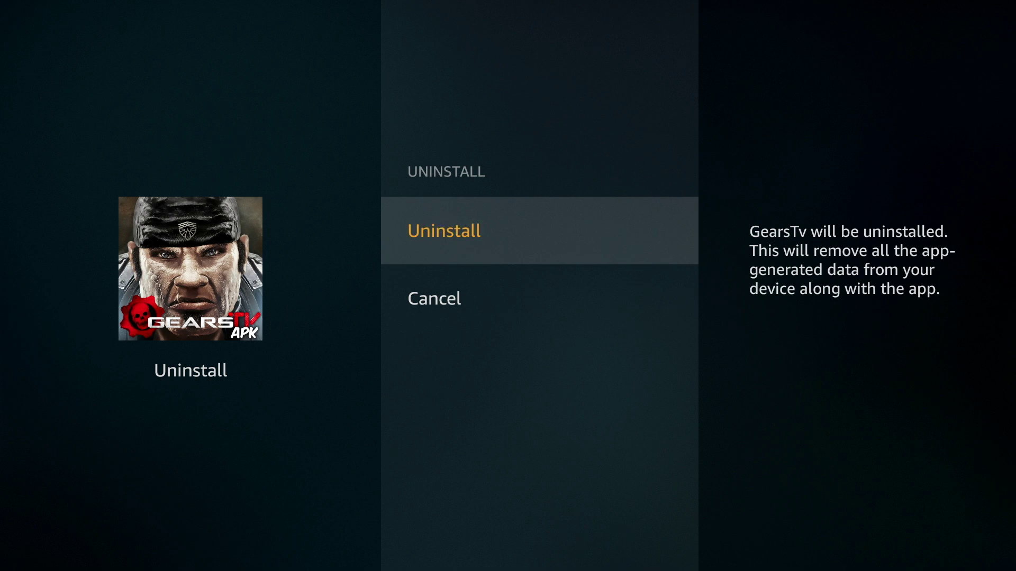
key("Return")
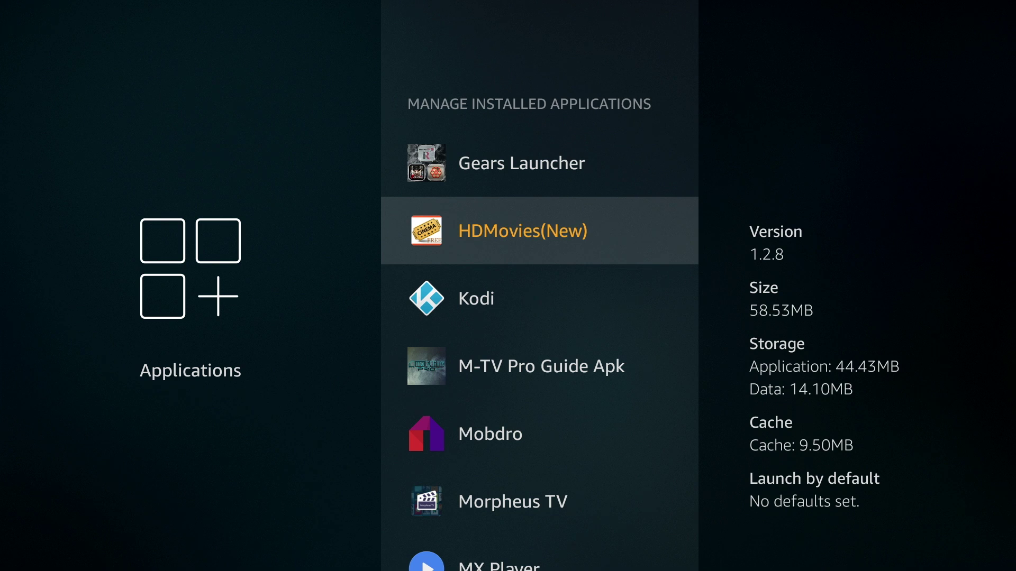
key("Escape")
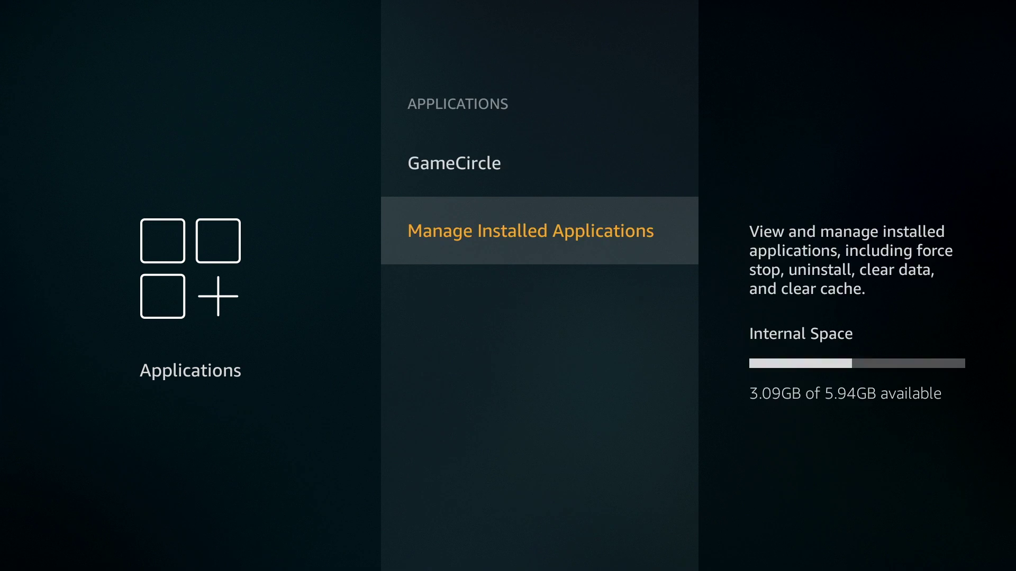
- Turn on Apps from Unknown Sources under My Fire TV > Developer options, accepting the warning
key("Escape")
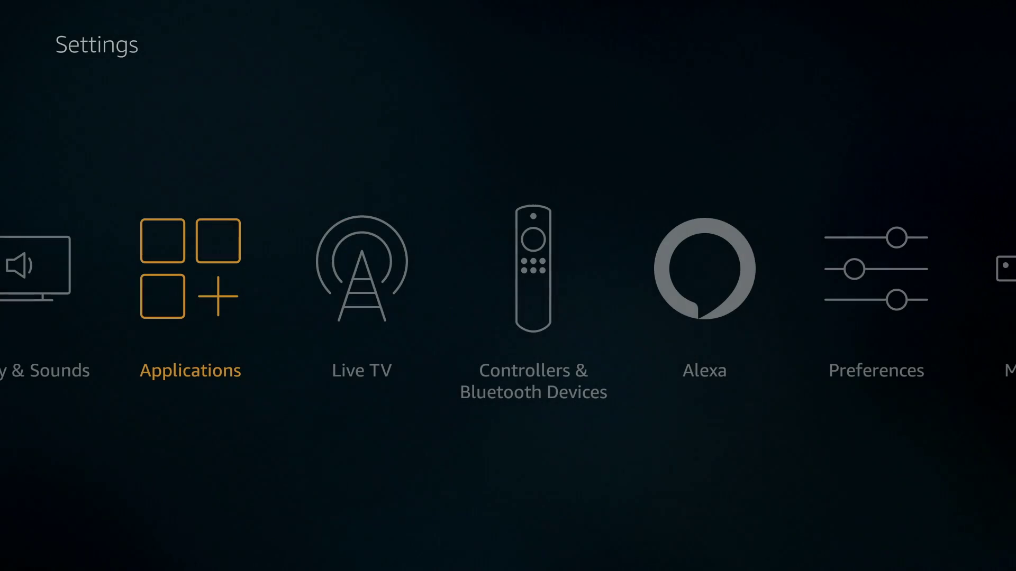
key("Right")
key("Right")
key("Right")
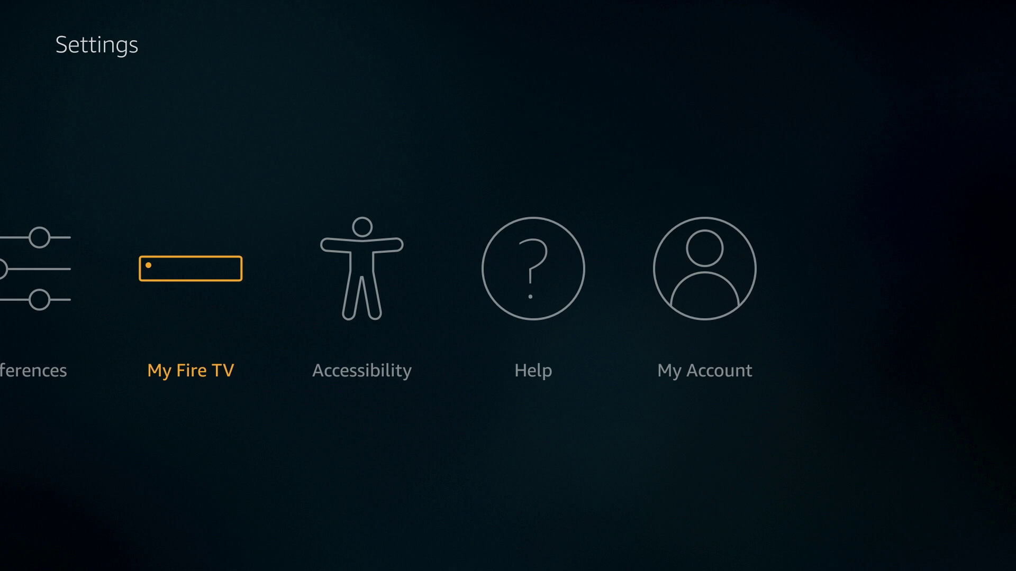
key("Return")
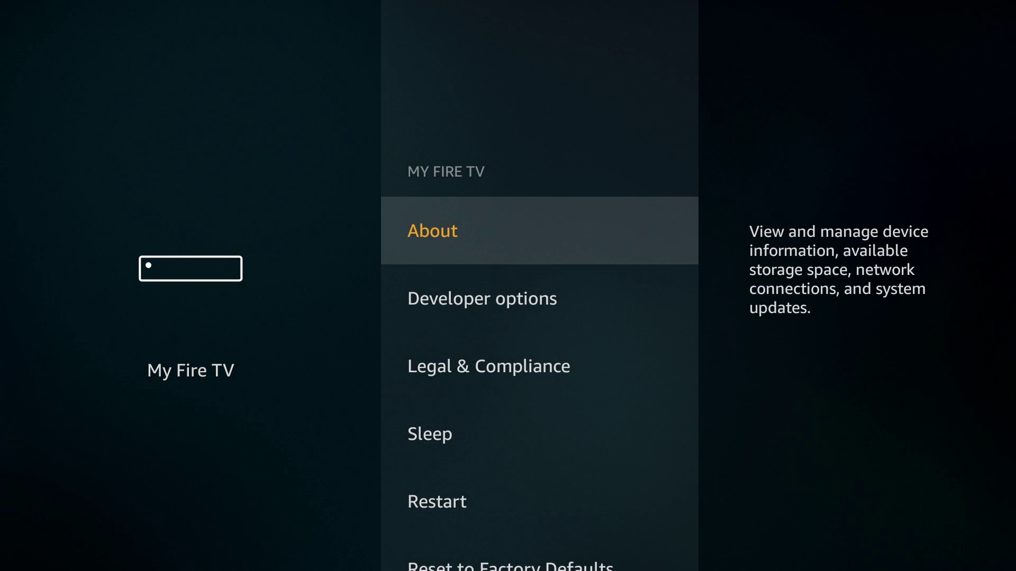
key("Down")
key("Return")
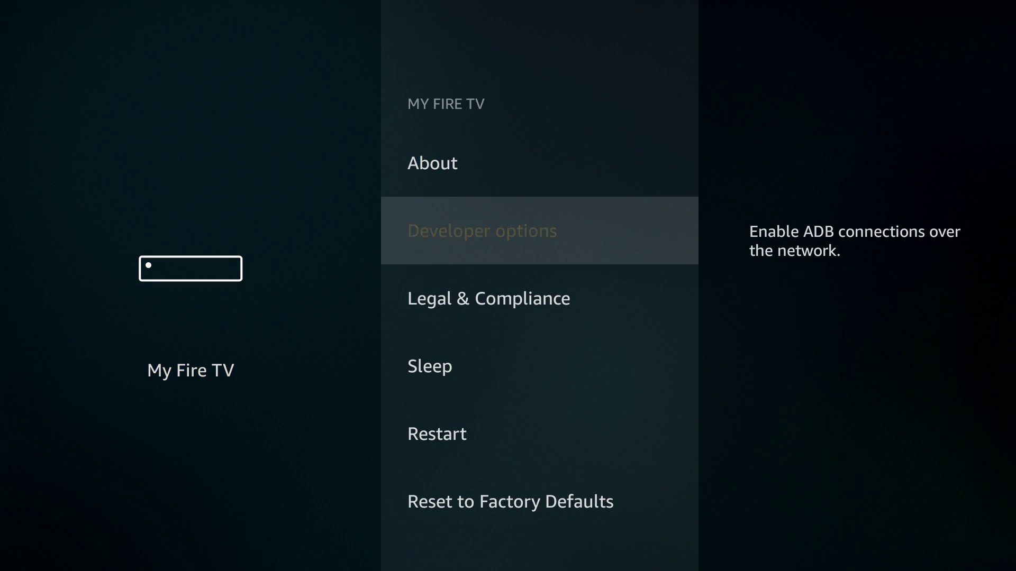
key("Down")
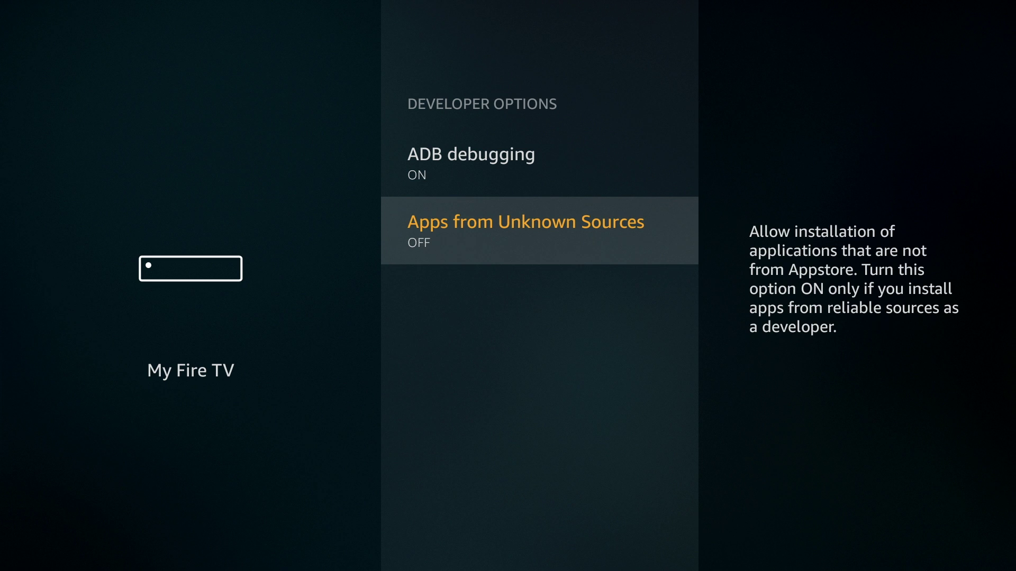
key("Return")
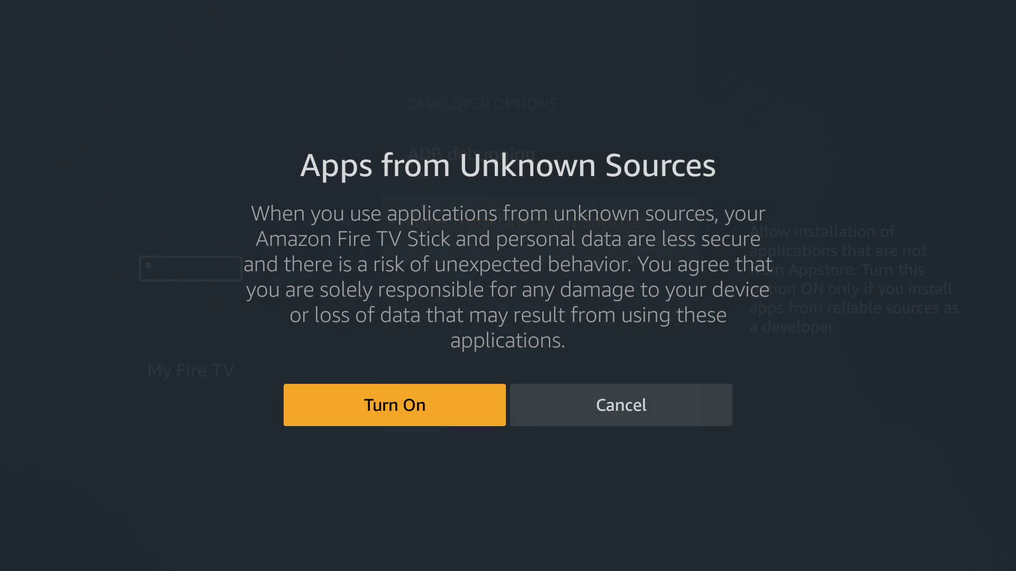
key("Return")
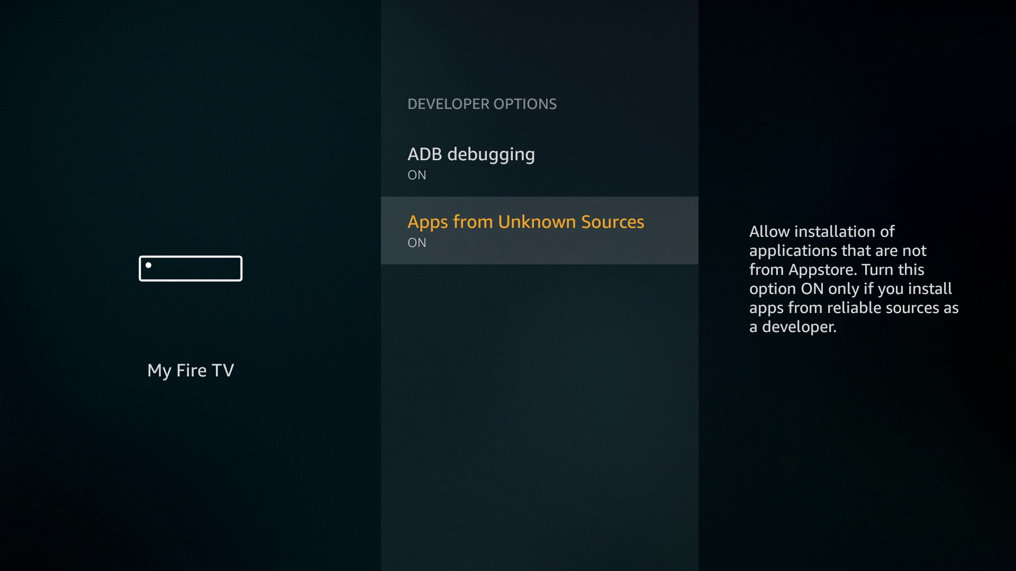
- Go to the Home screen, open search and enter the letter D
key("Home")
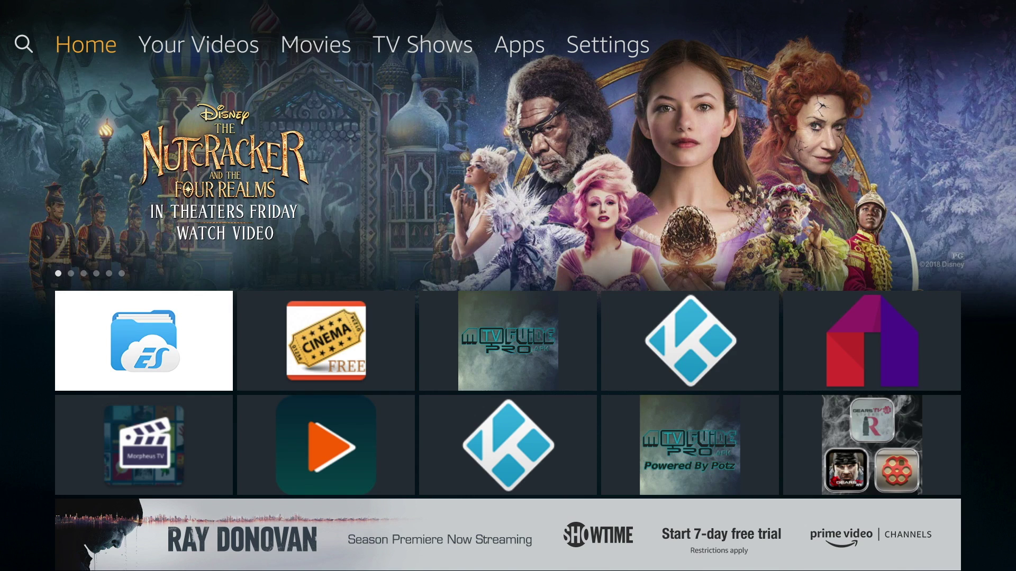
key("Up")
key("Left")
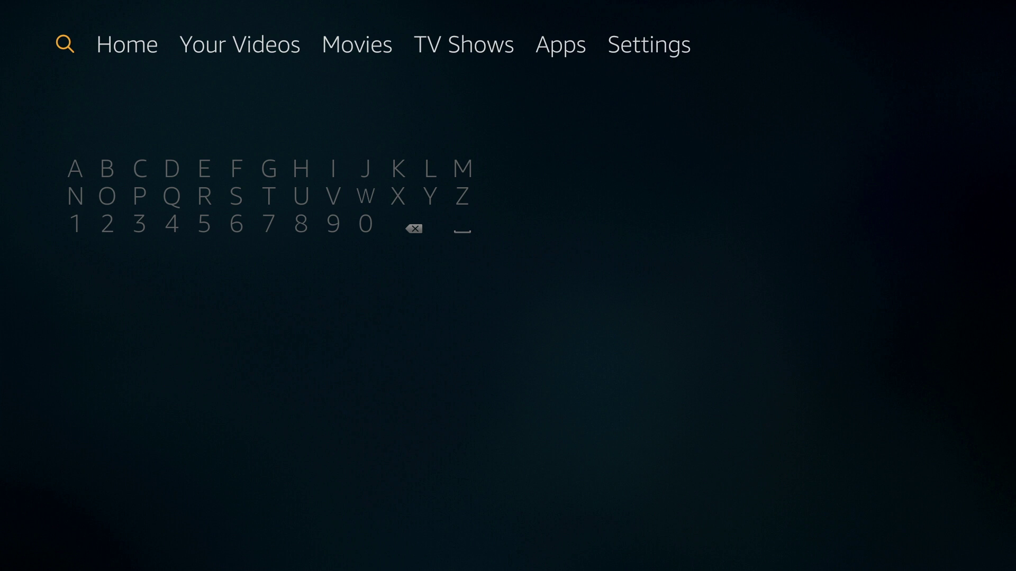
key("Down")
key("Right")
key("Right")
key("Right")
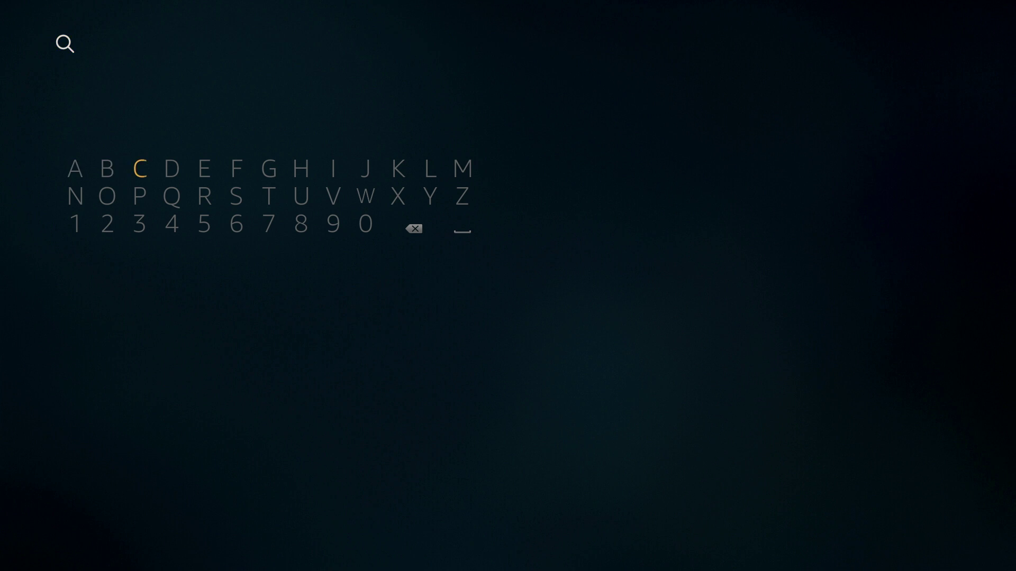
key("Return")
- Extend the query to 'Dow' and pick the Downloader suggestion
key("Down")
key("Left")
key("Left")
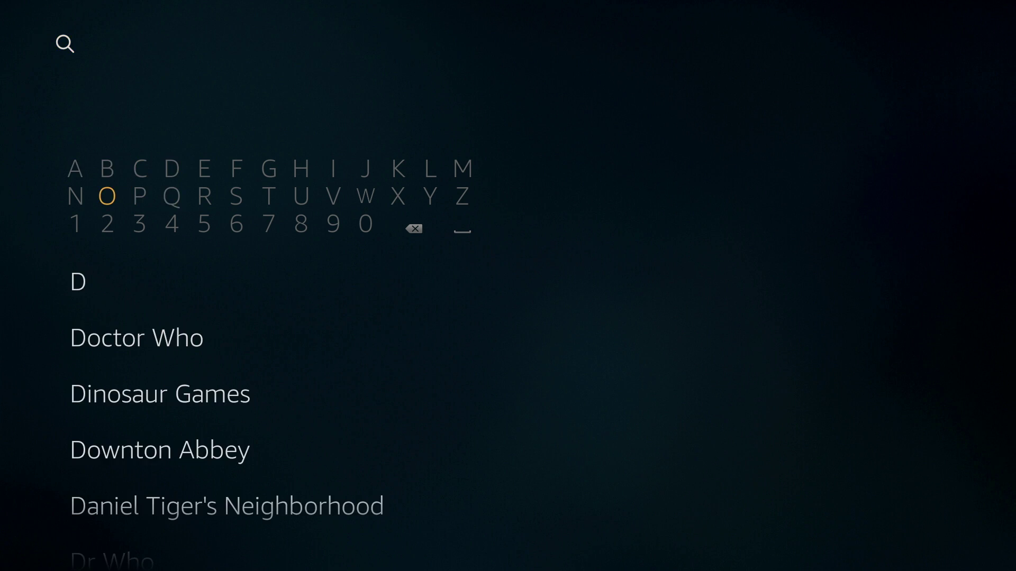
key("Return")
key("Left")
key("Left")
key("Left")
key("Left")
key("Return")
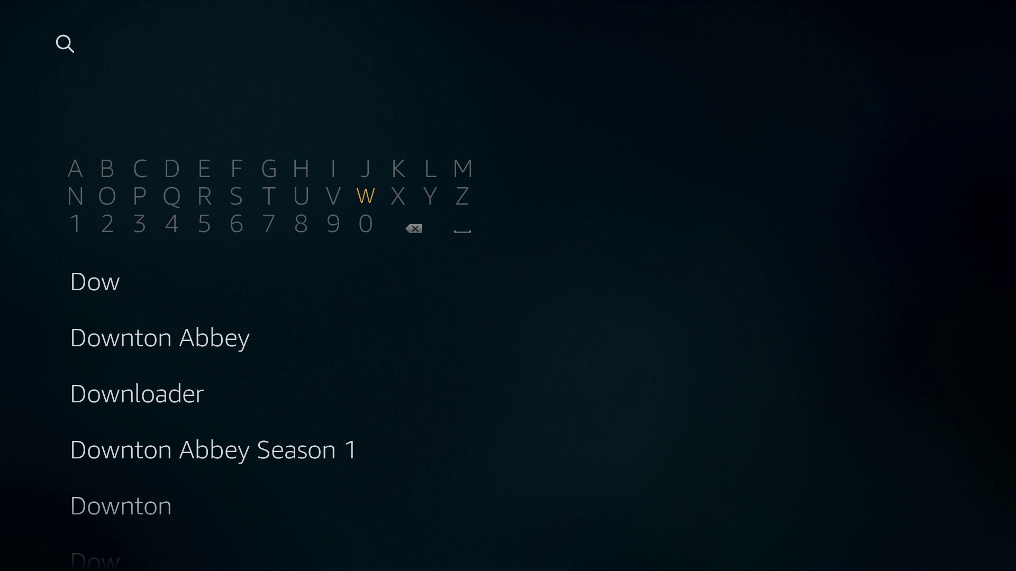
key("Down")
key("Down")
key("Down")
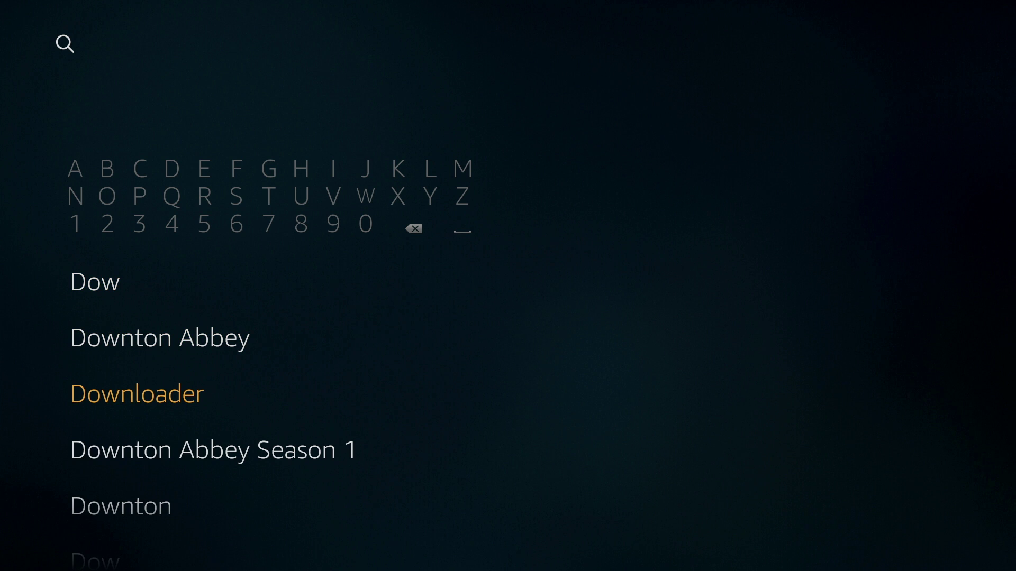
key("Return")
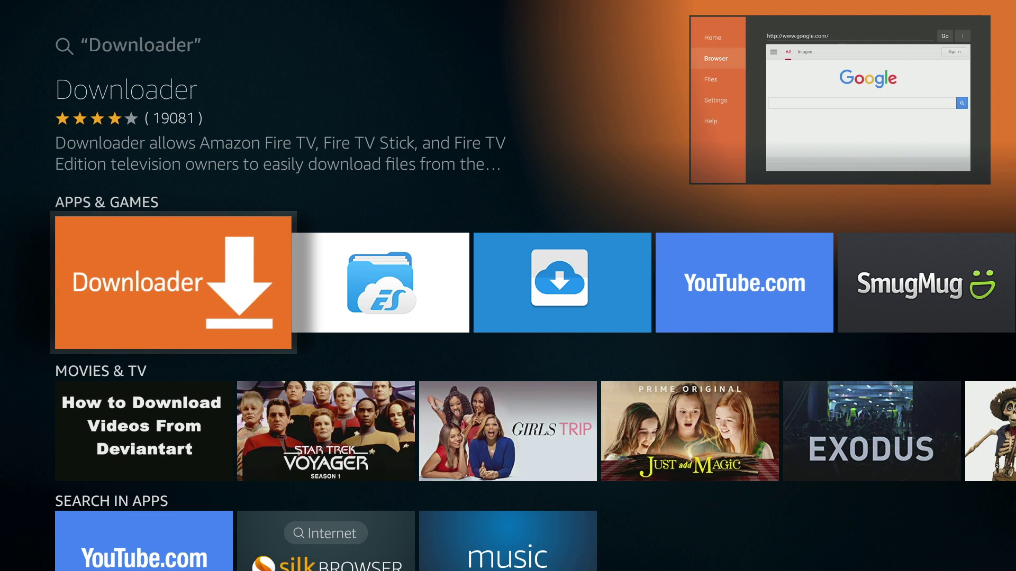
- Open the Downloader app's store page and download it
key("Return")
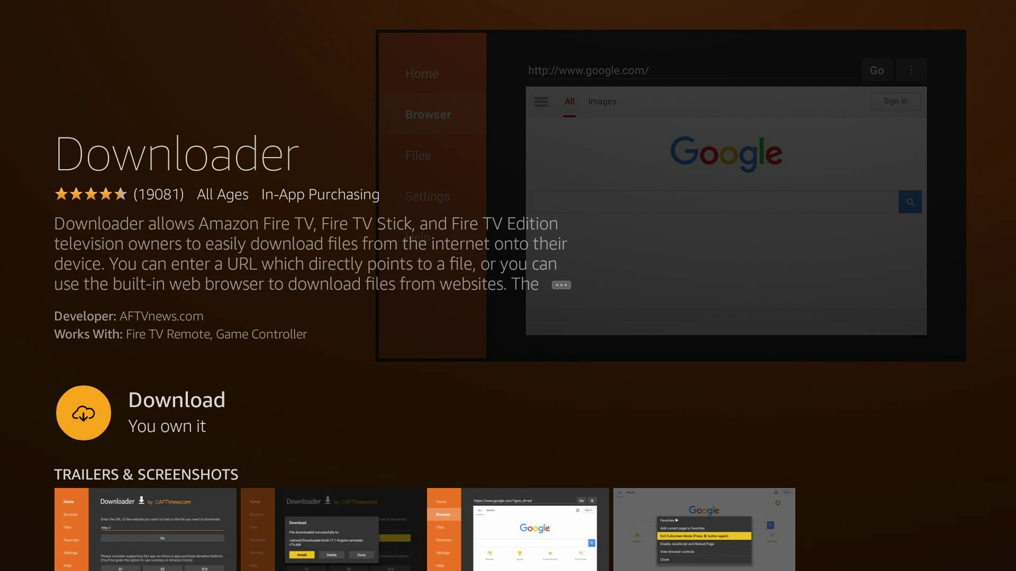
key("Return")
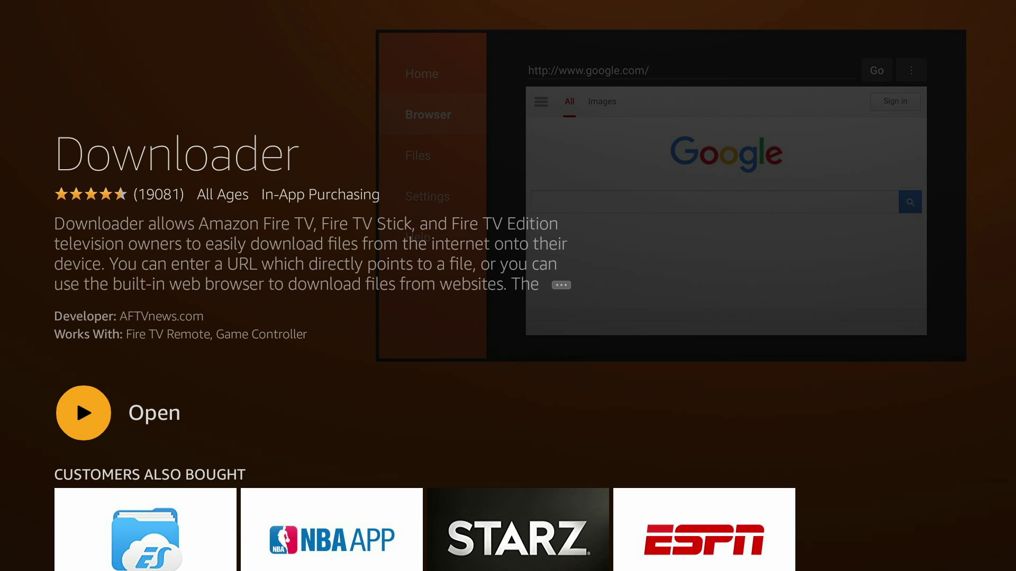
- Launch Downloader, dismiss the update notes, and go to its Settings section
key("Return")
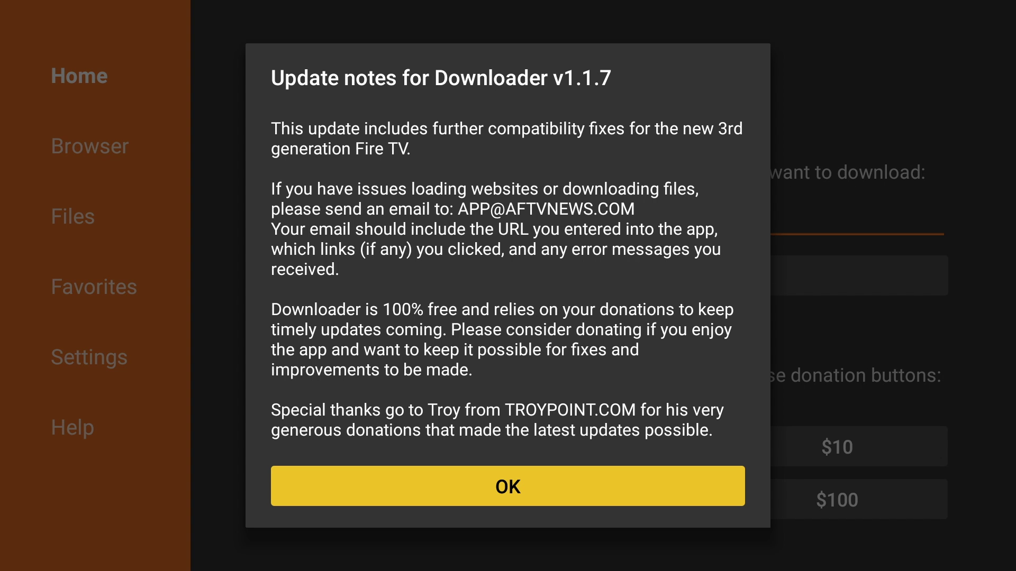
key("Return")
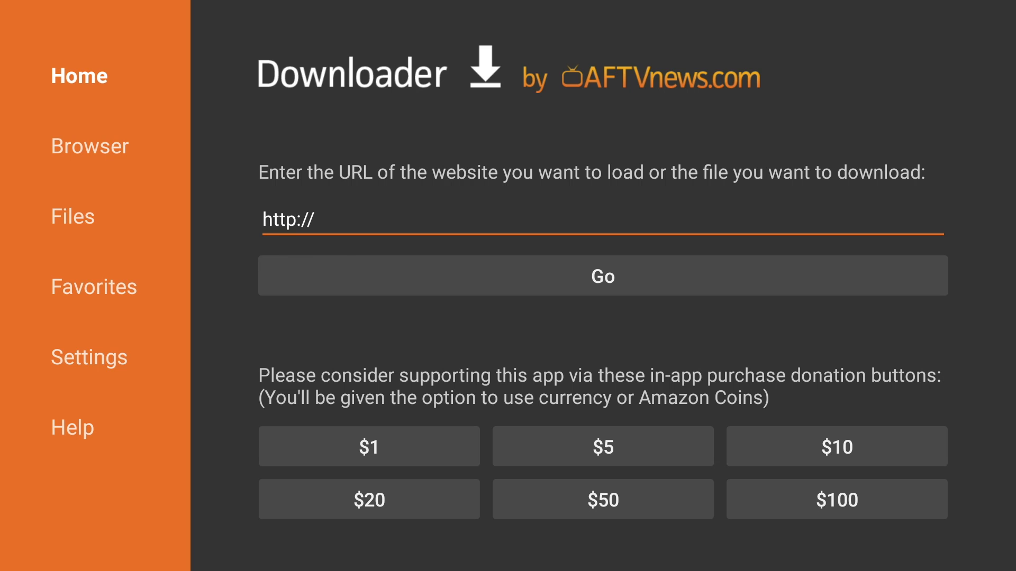
key("Left")
key("Left")
key("Left")
key("Left")
key("Left")
key("Left")
key("Down")
key("Down")
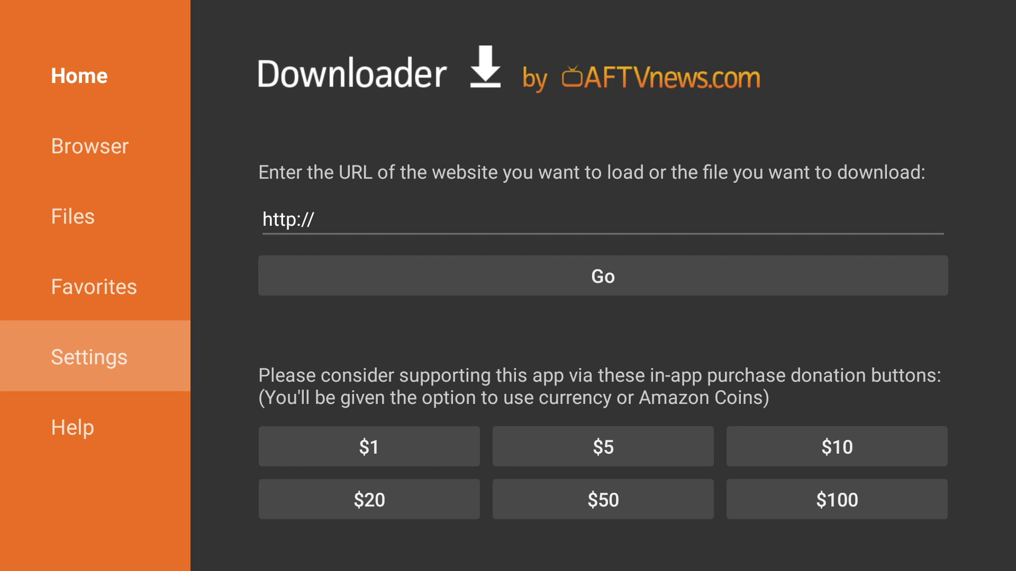
key("Return")
- Check Enable JavaScript, confirm with Yes, and move back toward the Home section
key("Right")
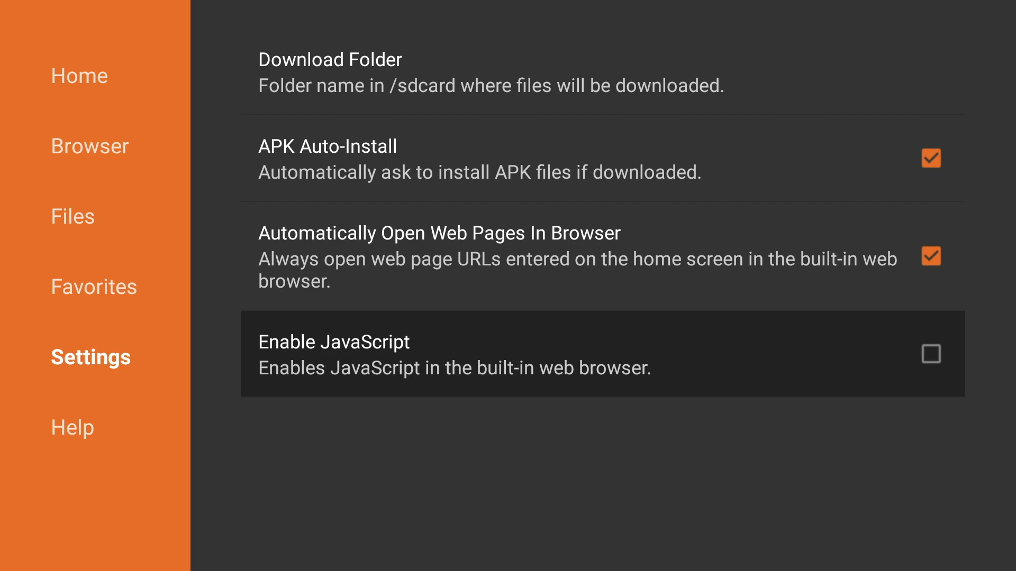
key("Return")
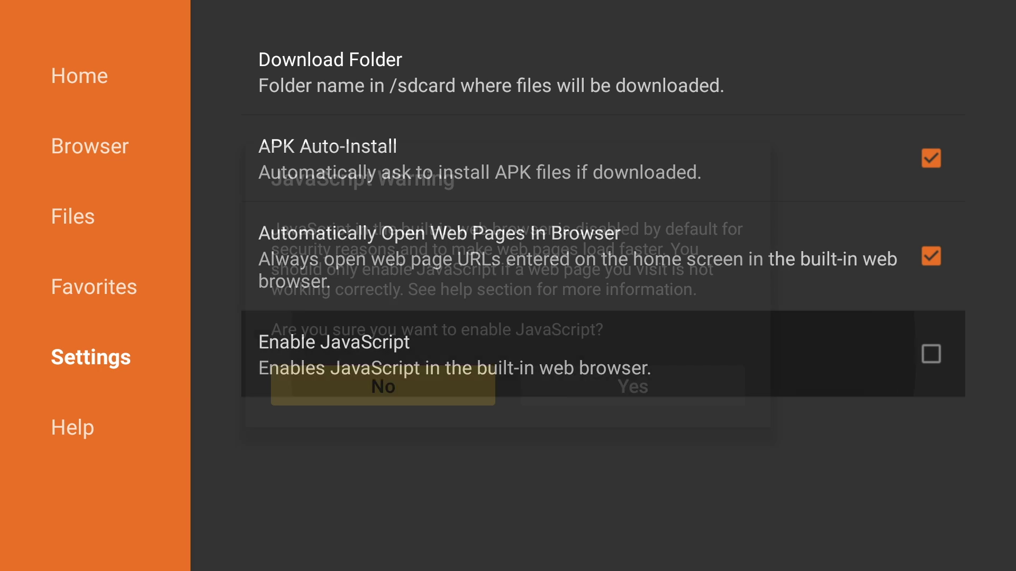
key("Right")
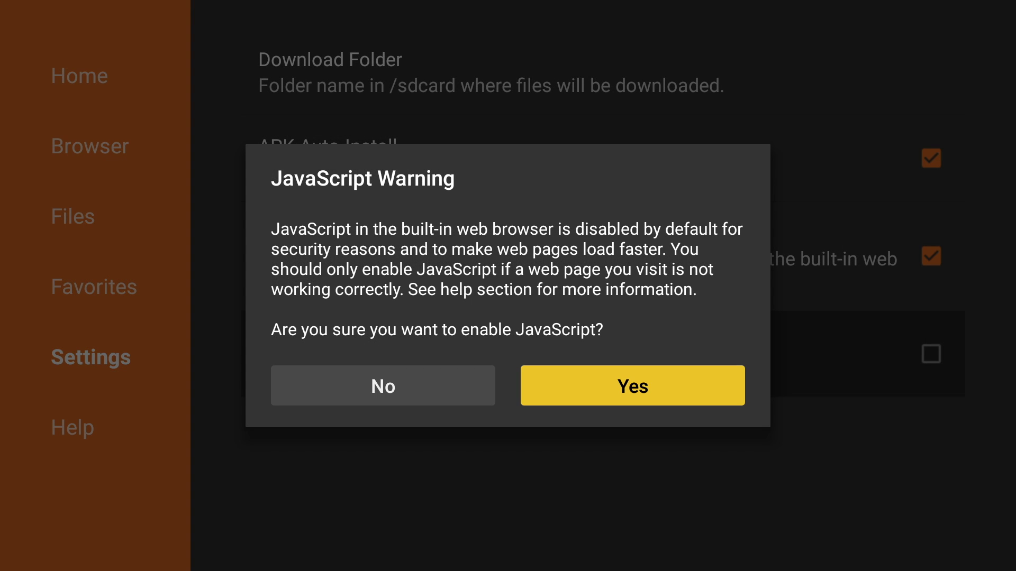
key("Return")
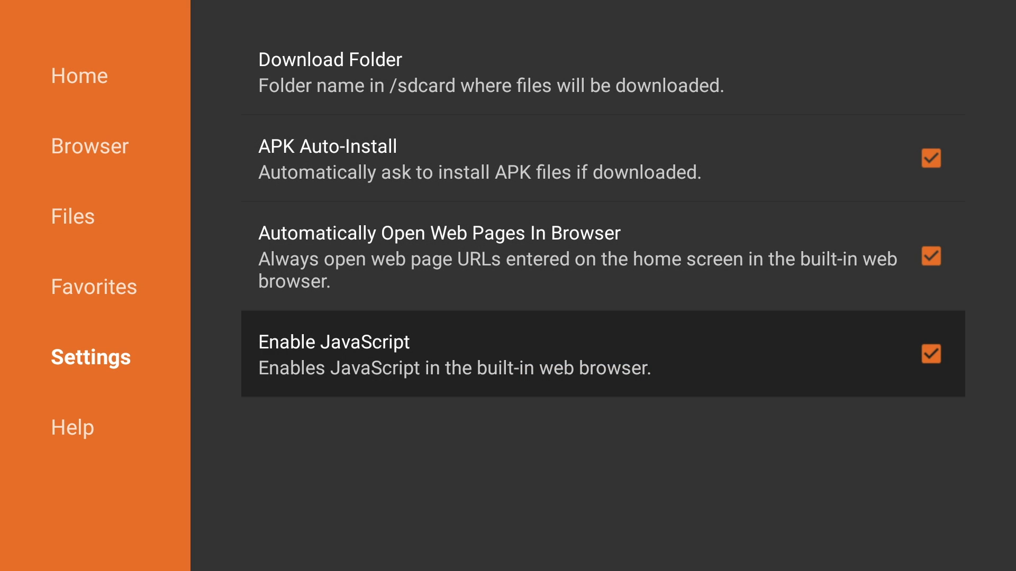
key("Left")
key("Up")
key("Up")
key("Up")
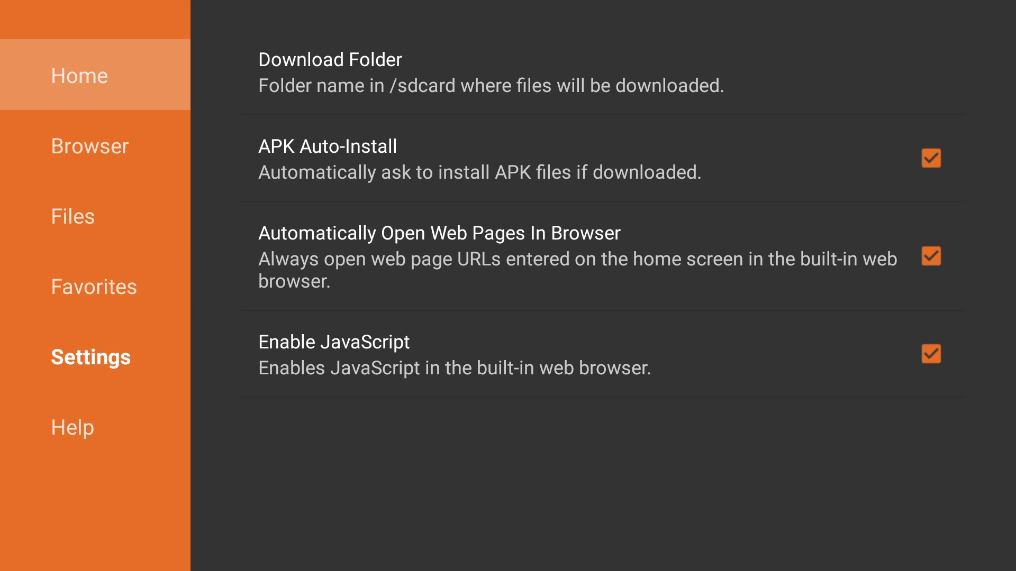
- Enter targetcreates.com/apk/GearsTv.apk in Downloader's URL box on the Home page
key("Return")
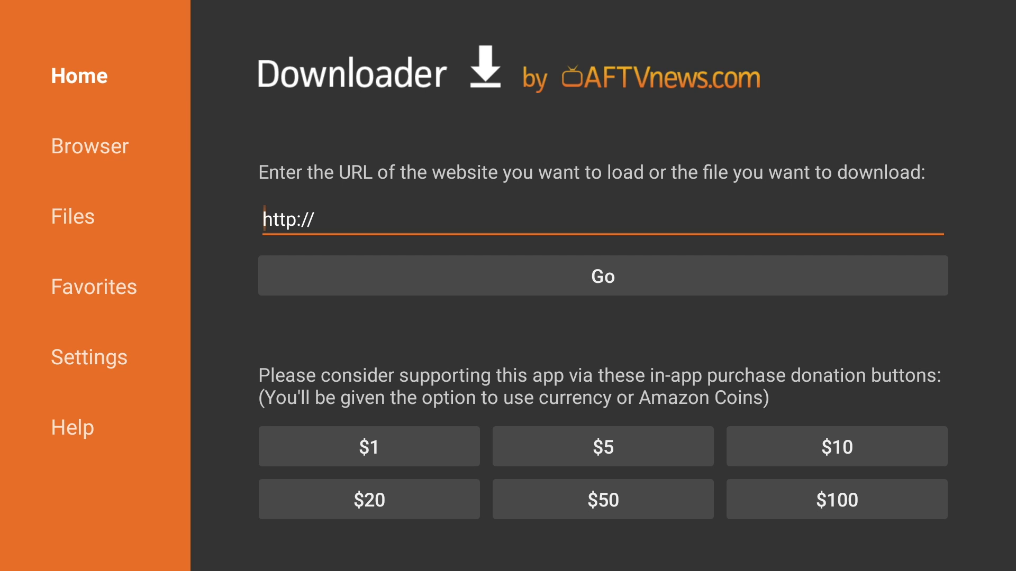
key("Return")
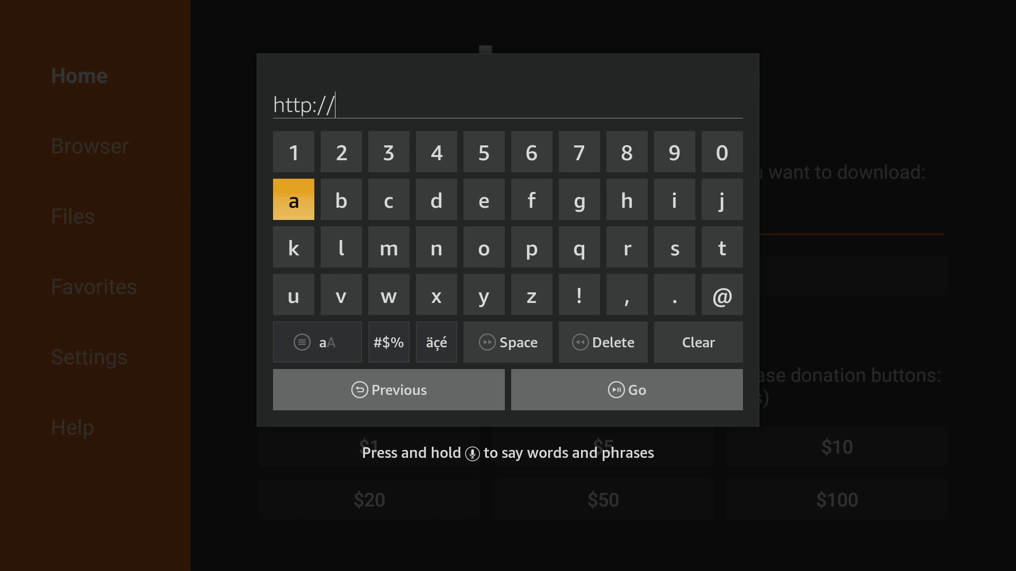
type("target")
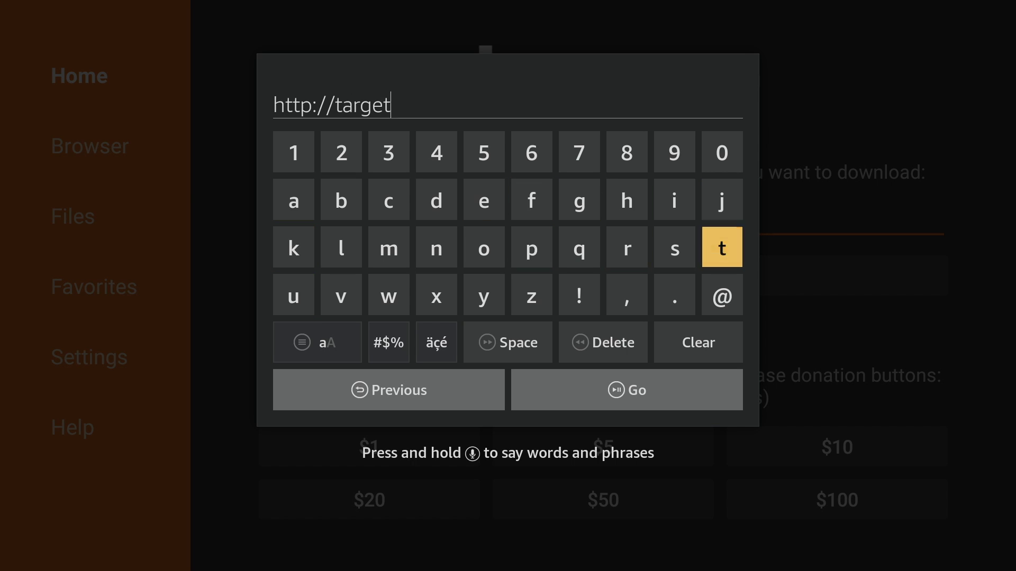
type("creates.com/apk/")
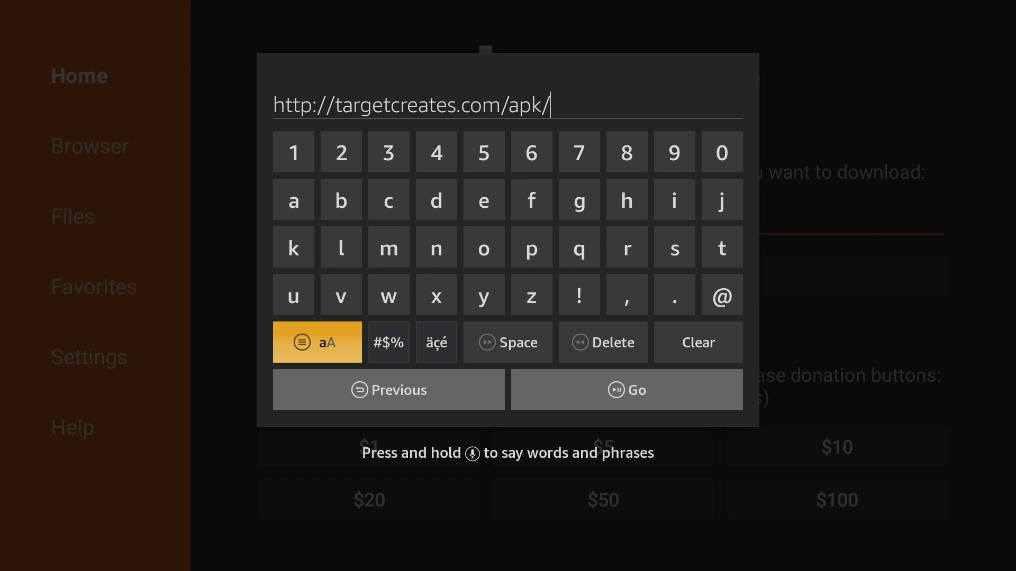
type("GearsTv.apk")
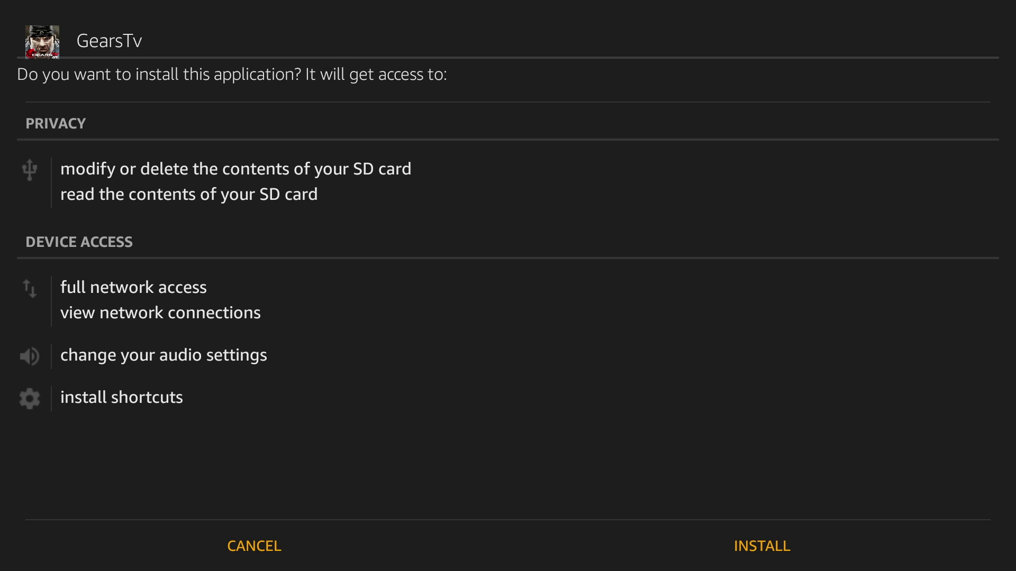
- Install GearsTv from the APK, delete GearsTv.apk, and return to the Fire TV home screen
key("Down")
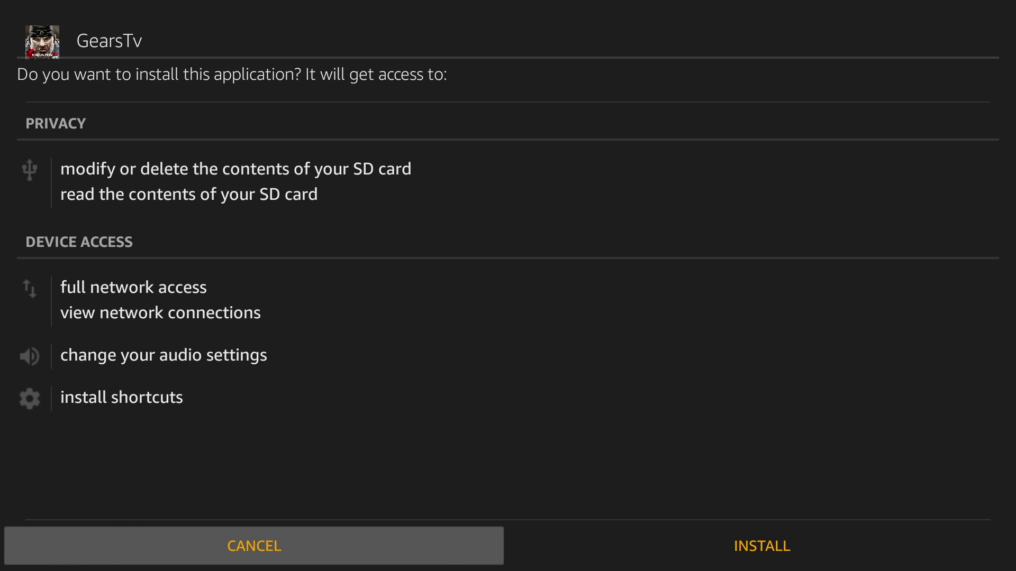
key("Right")
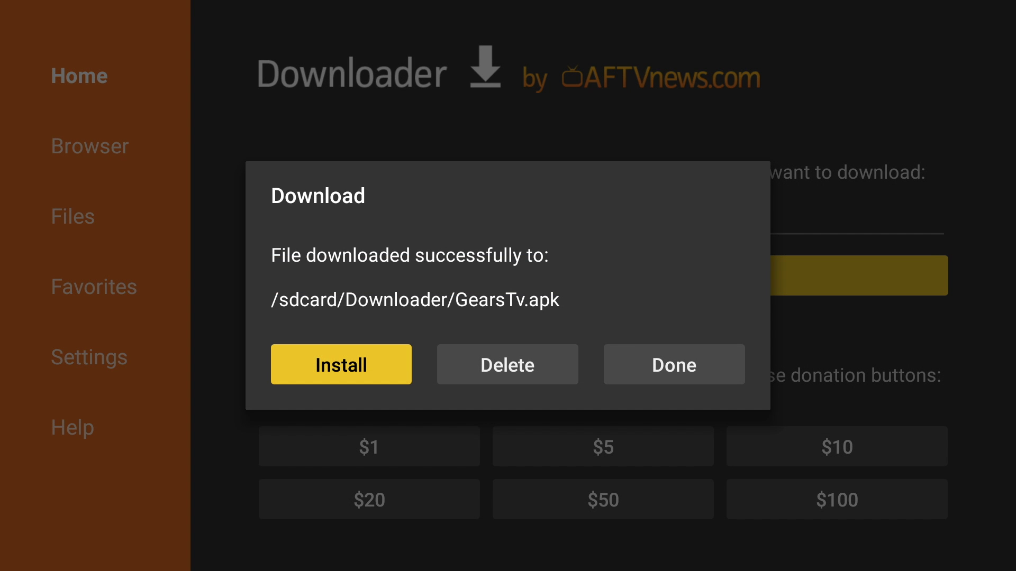
key("Right")
key("Return")
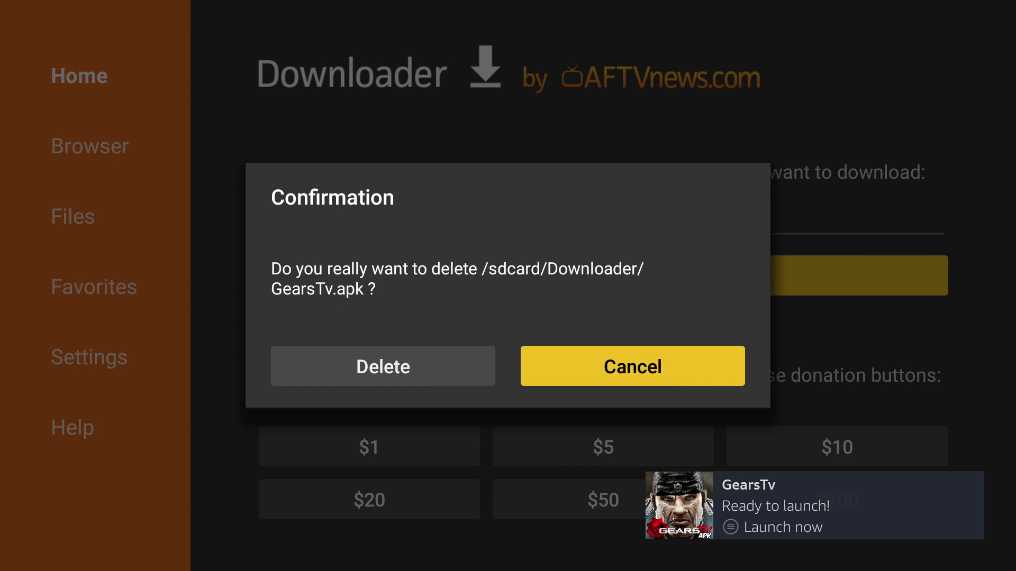
key("Left")
key("Return")
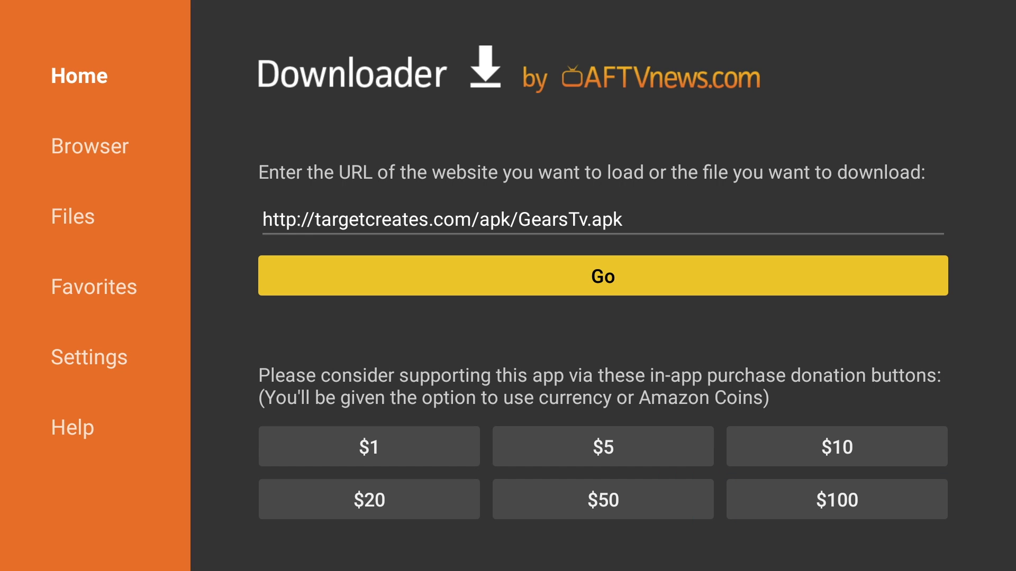
key("Home")
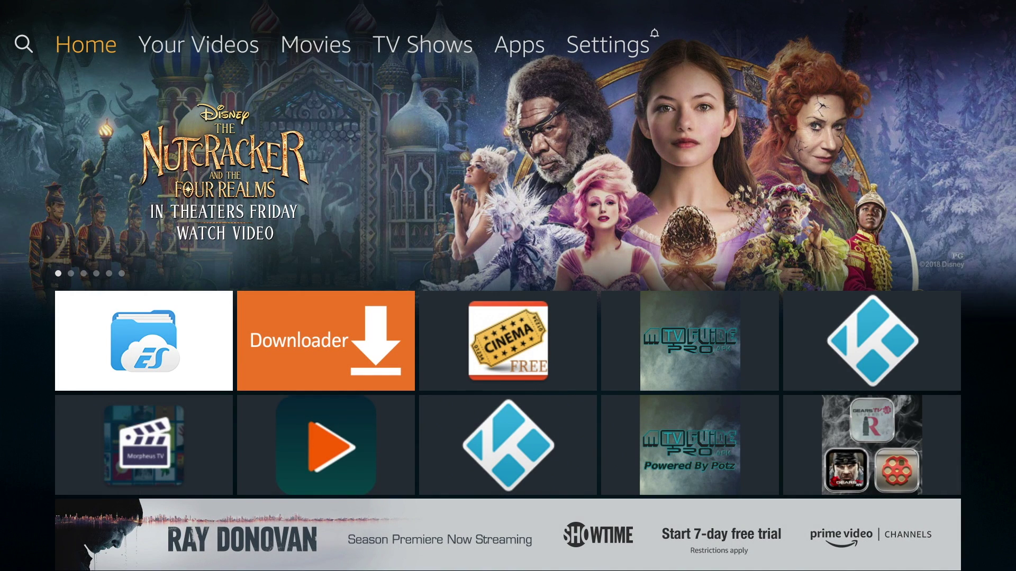
- Reopen GearsTv's management page via Settings > Applications > Manage Installed Applications
key("Right")
key("Right")
key("Right")
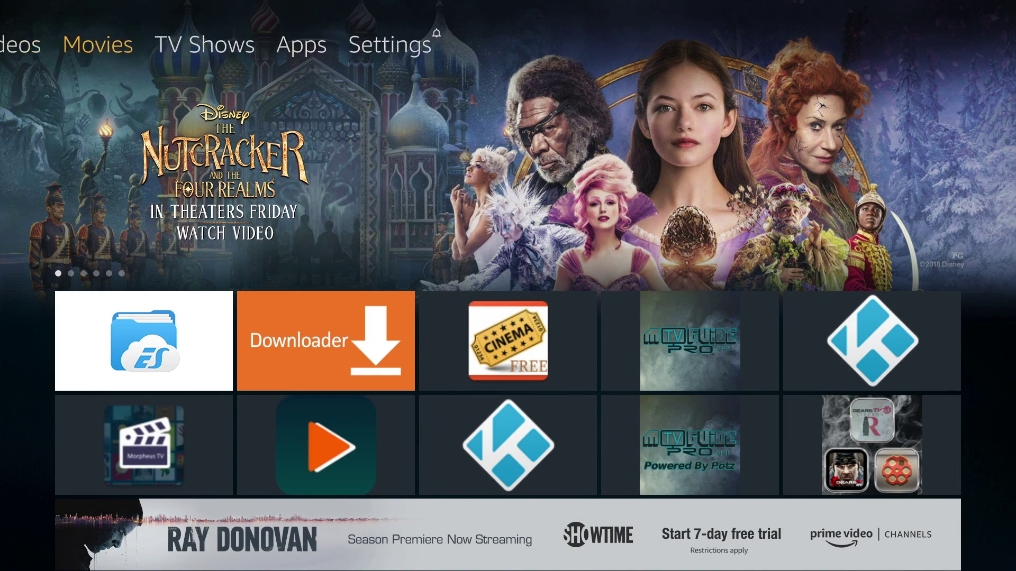
key("Down")
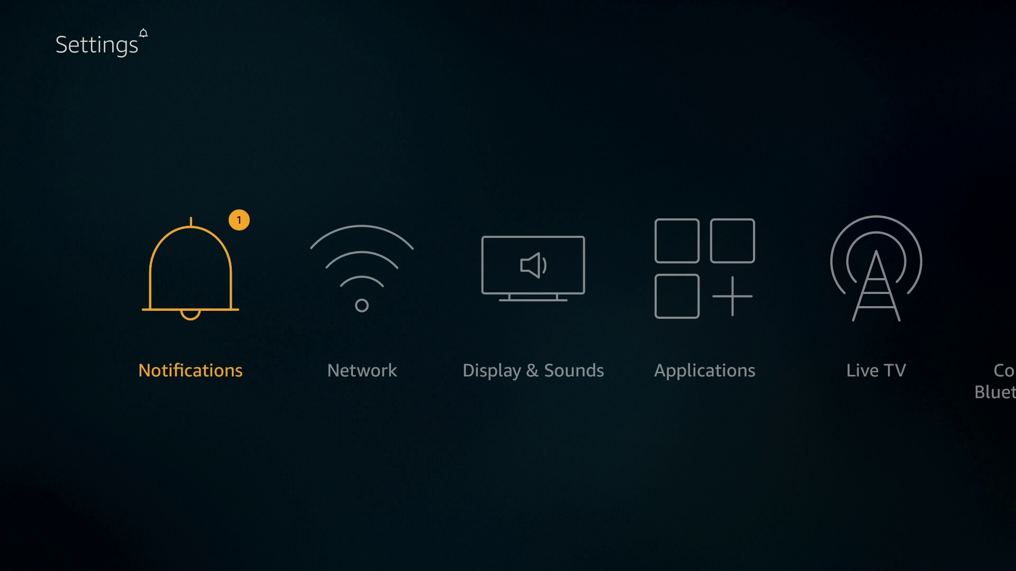
key("Right")
key("Right")
key("Right")
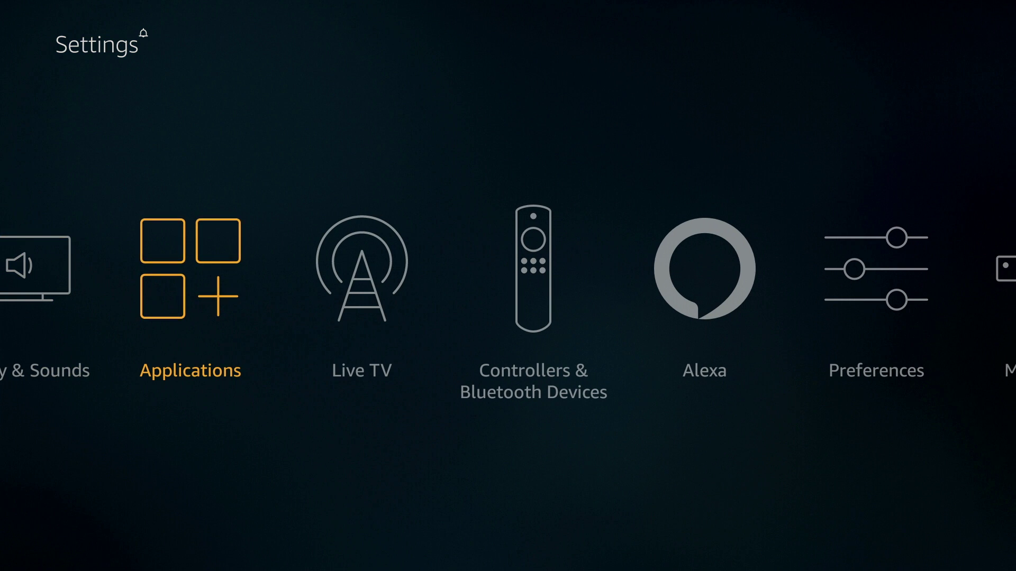
key("Return")
key("Down")
key("Down")
key("Down")
key("Down")
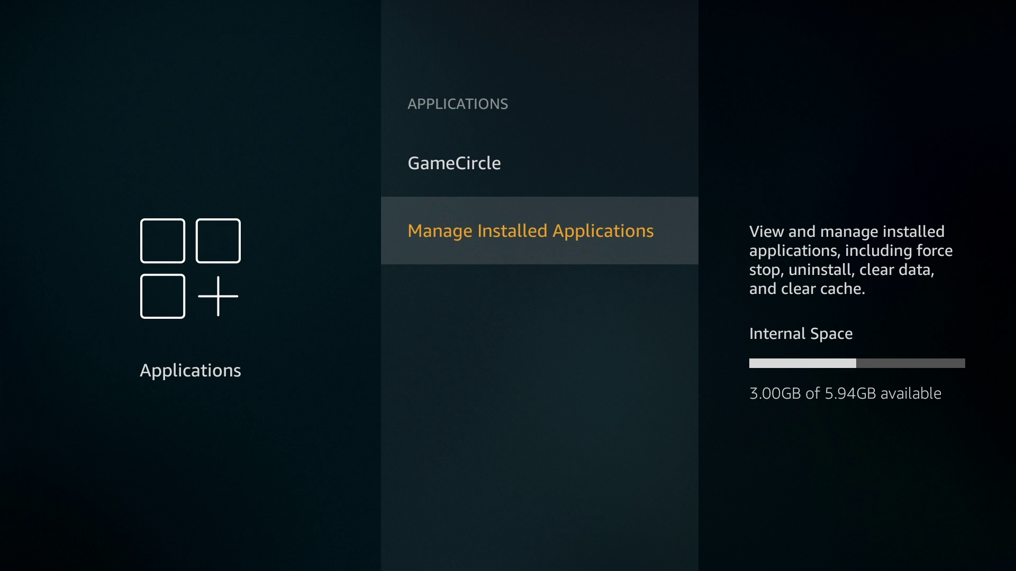
key("Return")
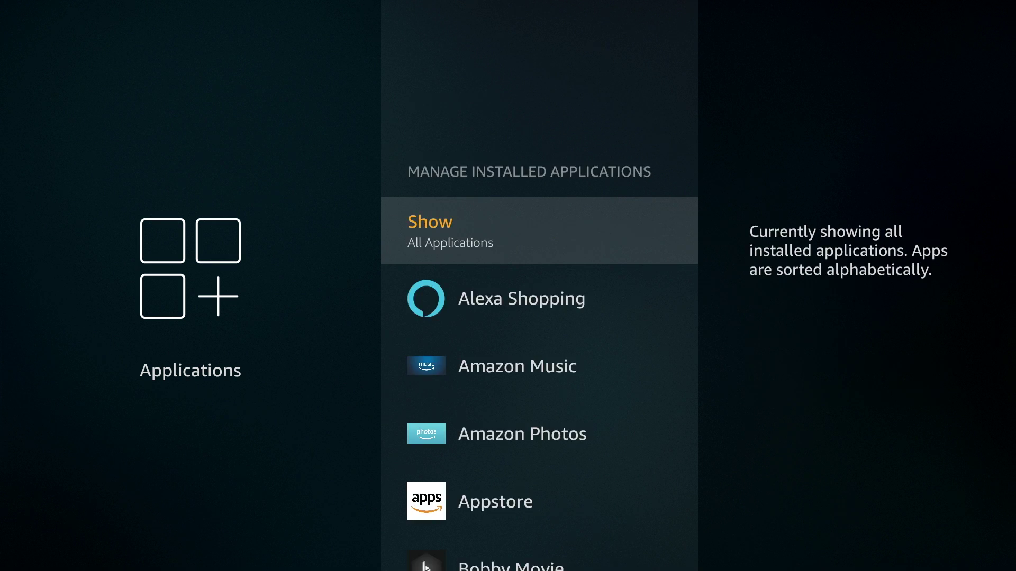
key("Down")
key("Down")
key("Down")
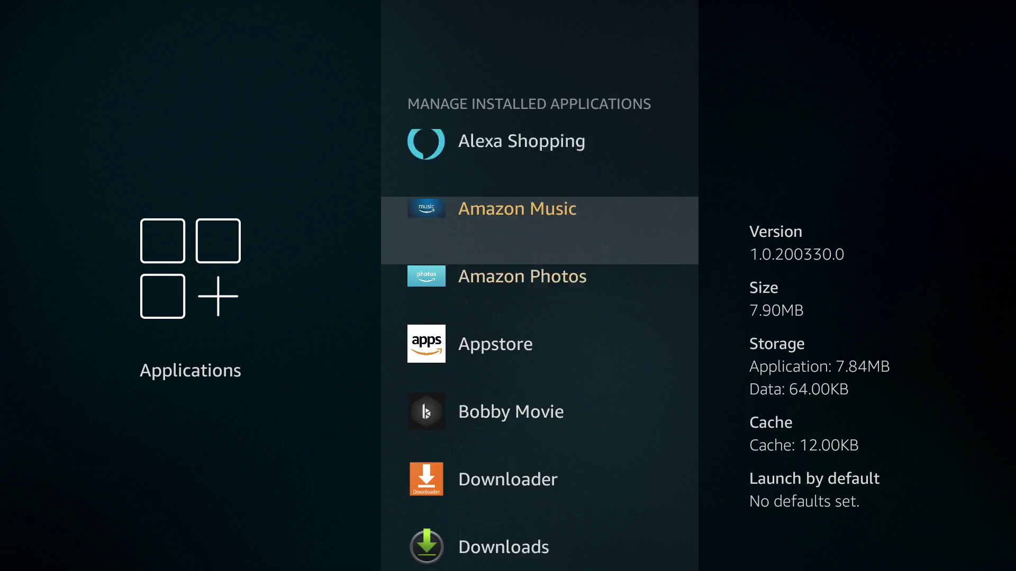
key("Down")
key("Down")
key("Down")
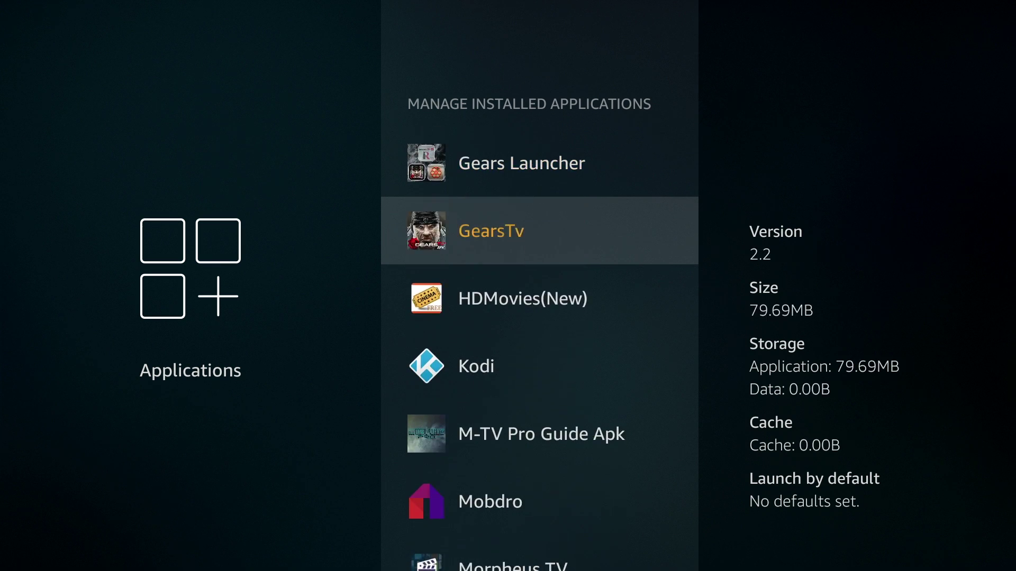
key("Return")
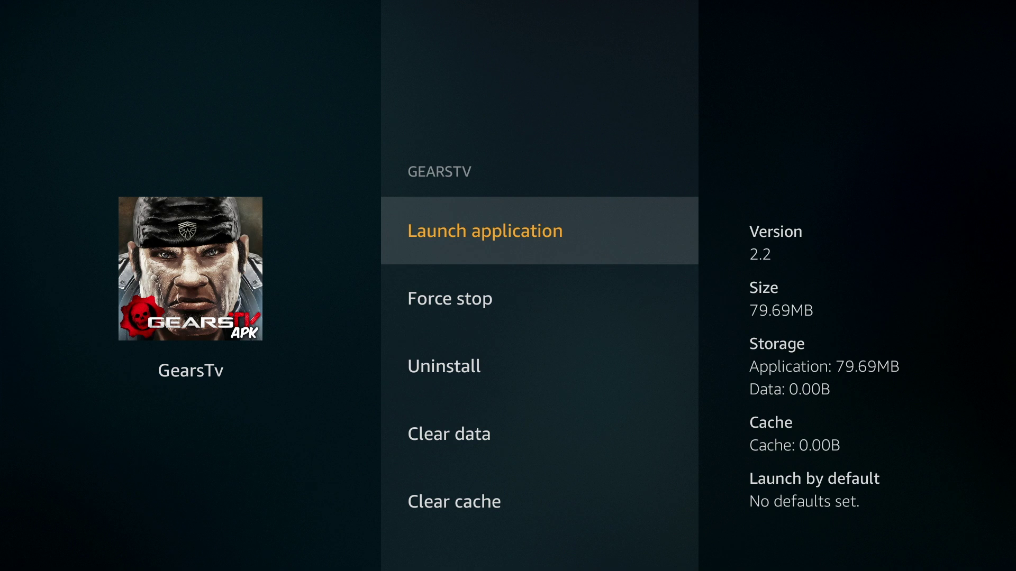
- Check that Clear cache shows 0.00B, then launch GearsTv
key("Down")
key("Down")
key("Down")
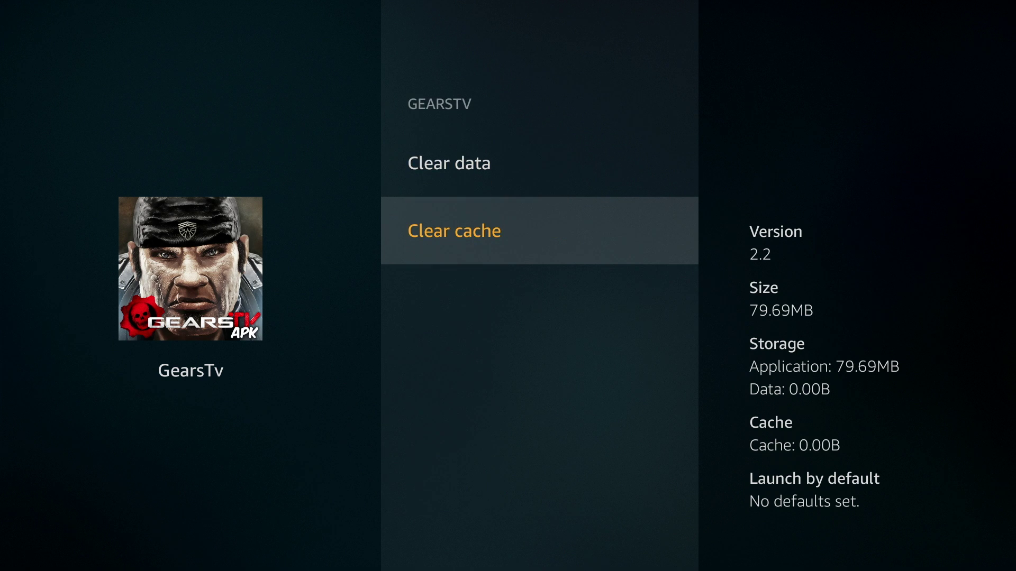
key("Up")
key("Up")
key("Up")
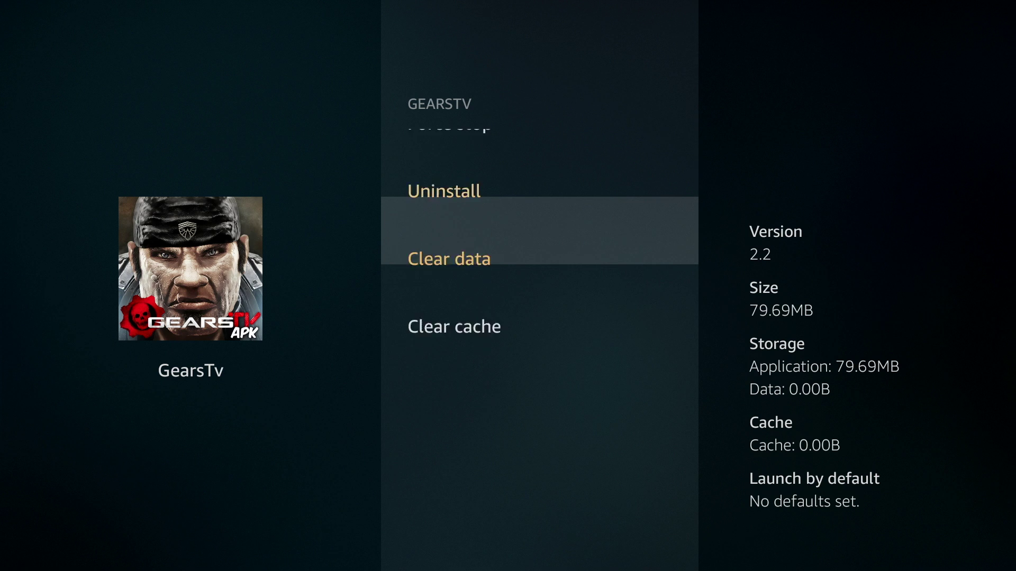
key("Return")
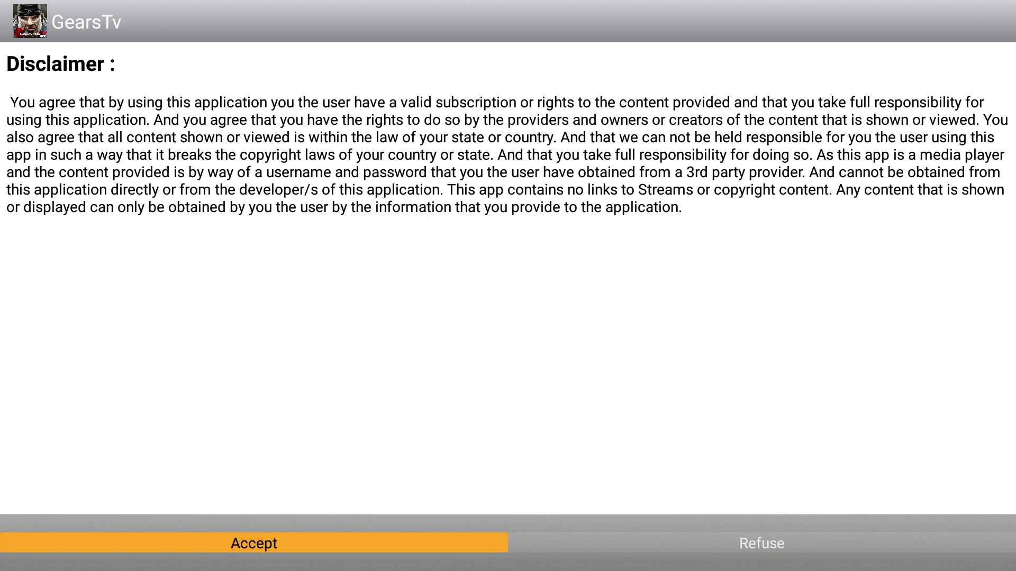
- Accept the GearsTv disclaimer and step down through the Username and Password fields
key("Return")
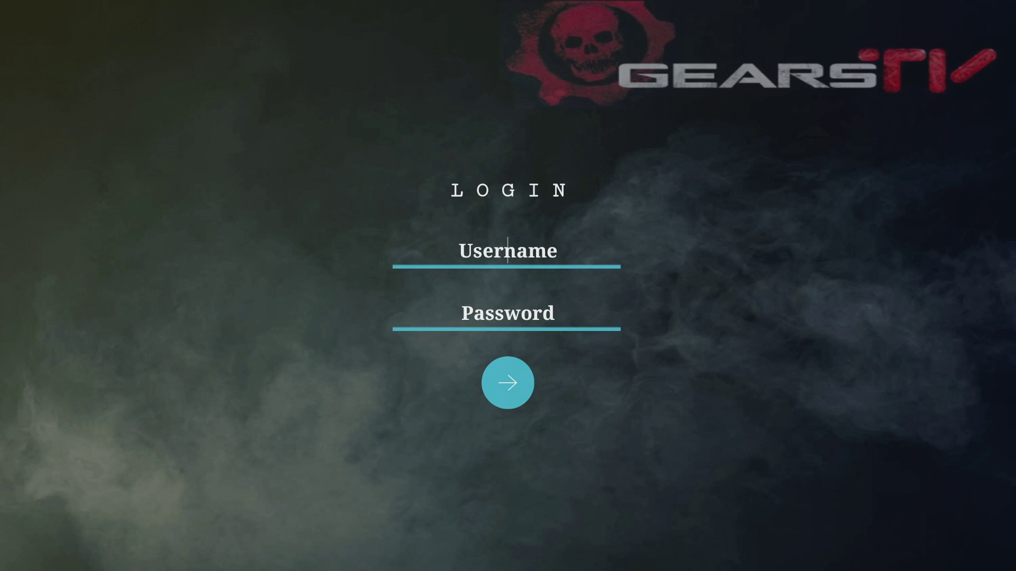
key("Down")
key("Down")
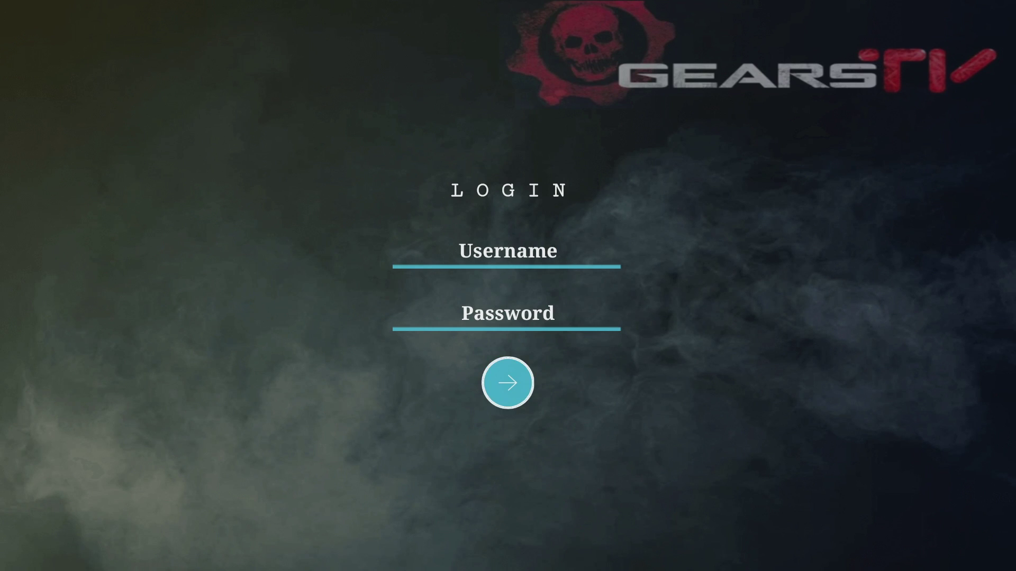